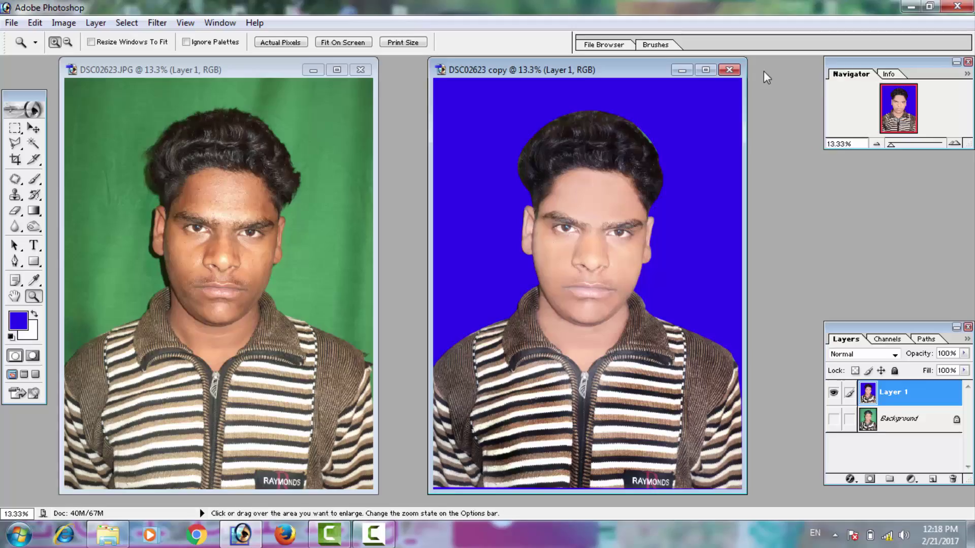
Step: Close the blue-background DSC02623 copy without saving its changes
left_click(730, 70)
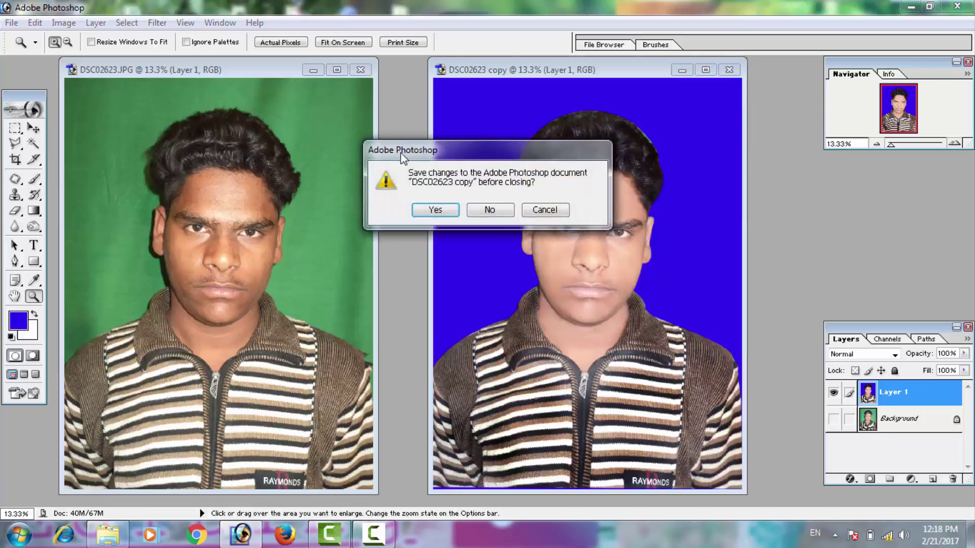
left_click(495, 211)
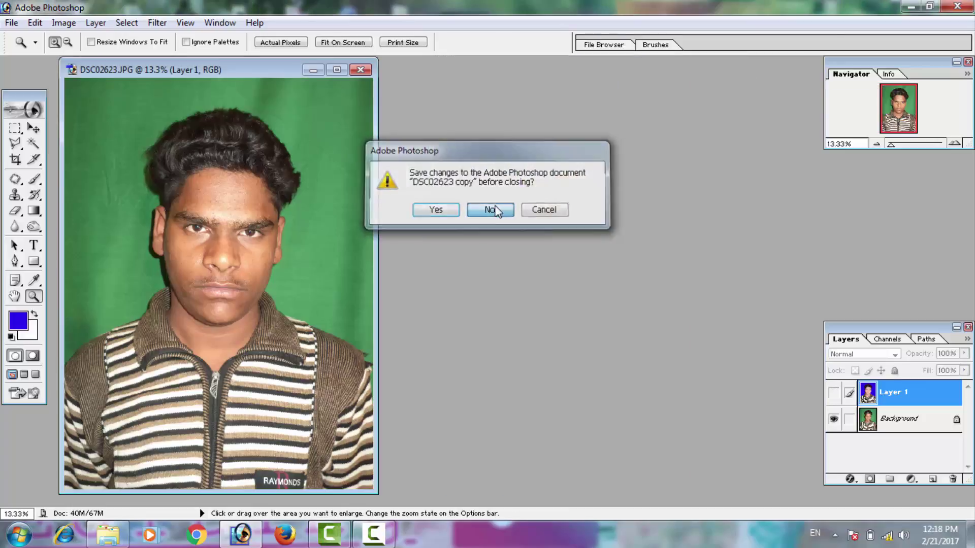
Step: Zoom in on the forehead and set the Clone Stamp brush to 118 px at 30% opacity
left_click(223, 179)
left_click(194, 374)
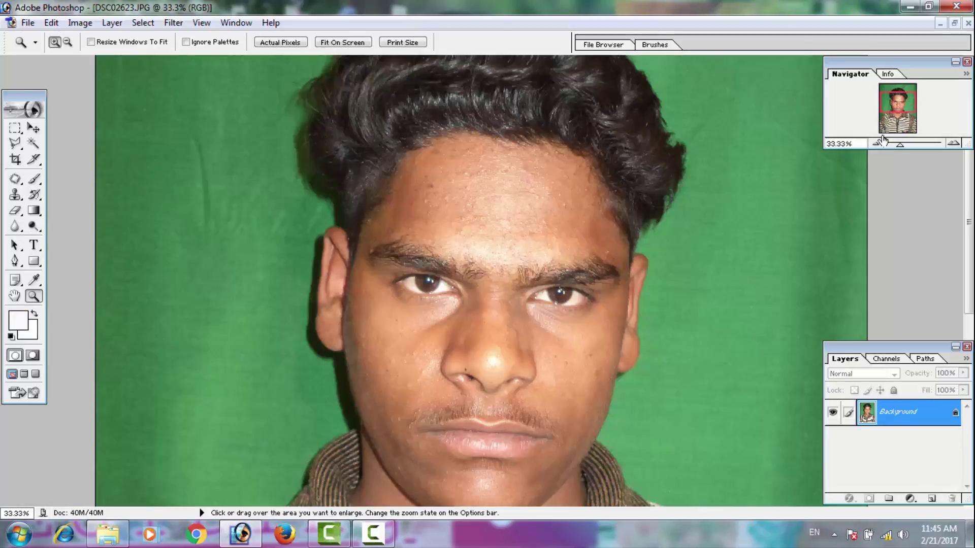
left_click(583, 218)
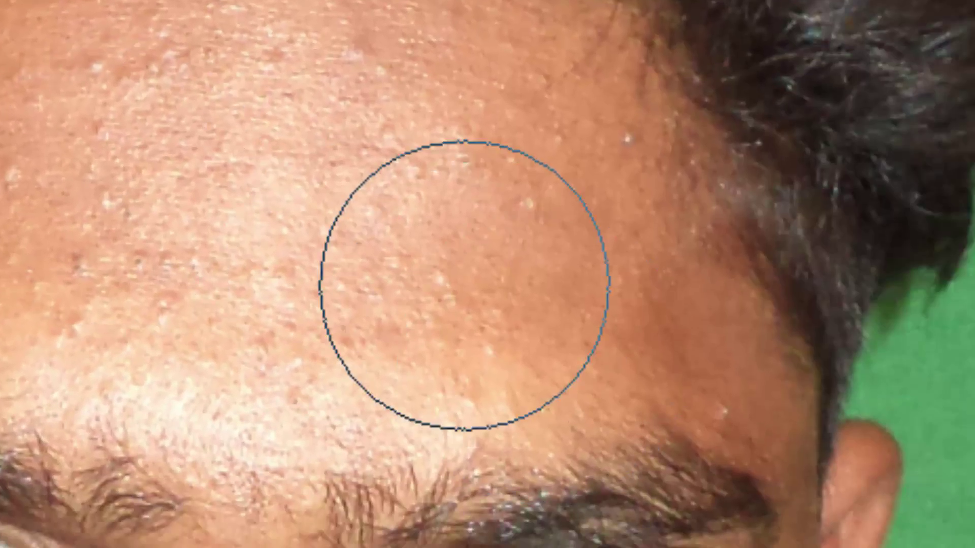
right_click(495, 279)
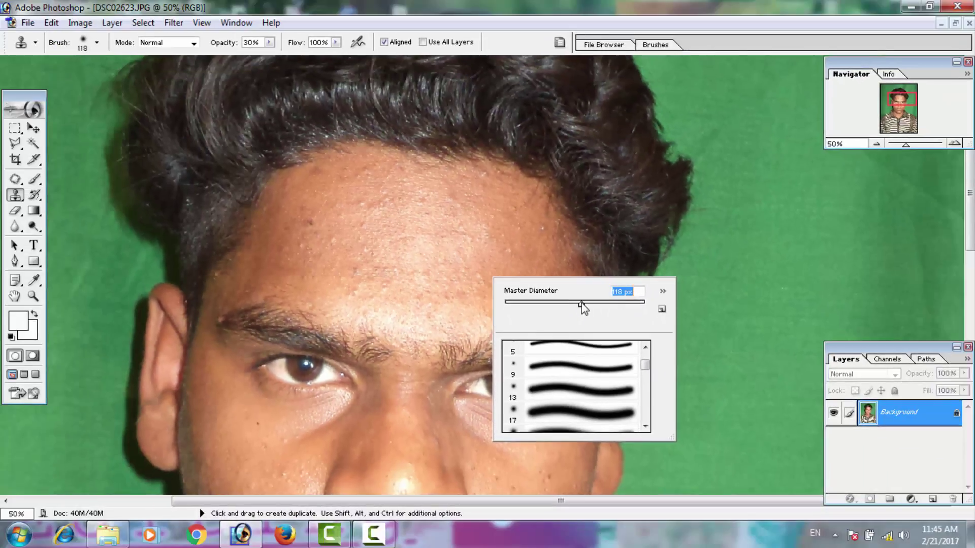
key("Return")
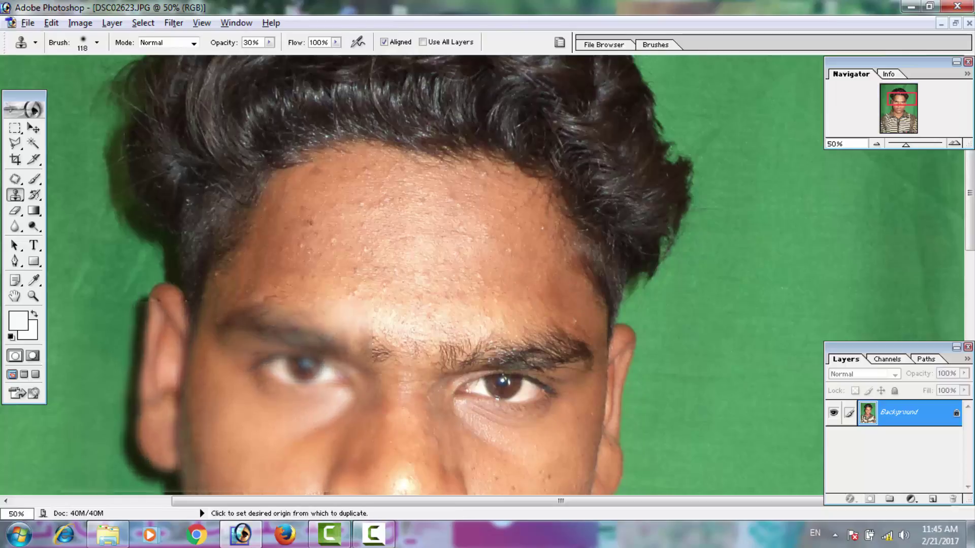
Step: Sample clean forehead skin as the clone source and raise cloning opacity to 72%
left_click(521, 280, "alt")
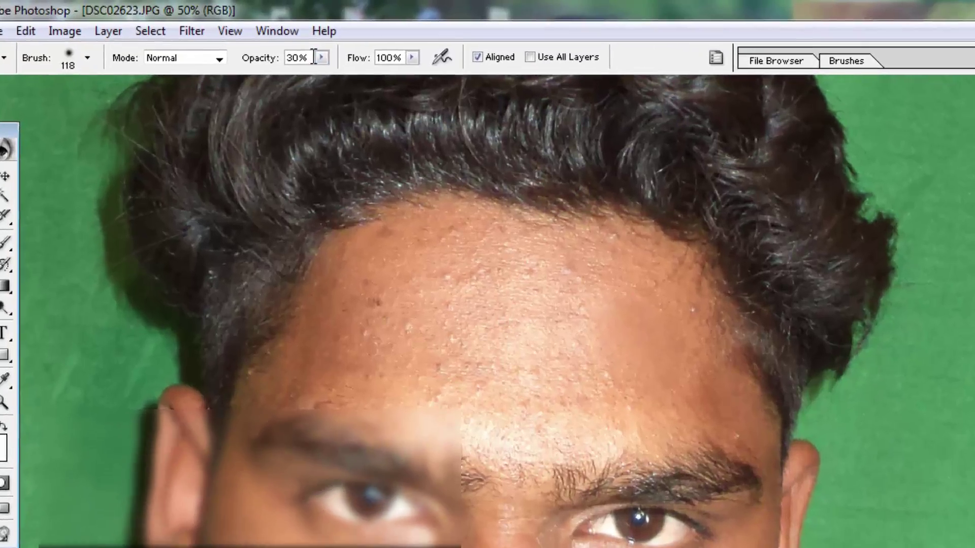
left_click(269, 42)
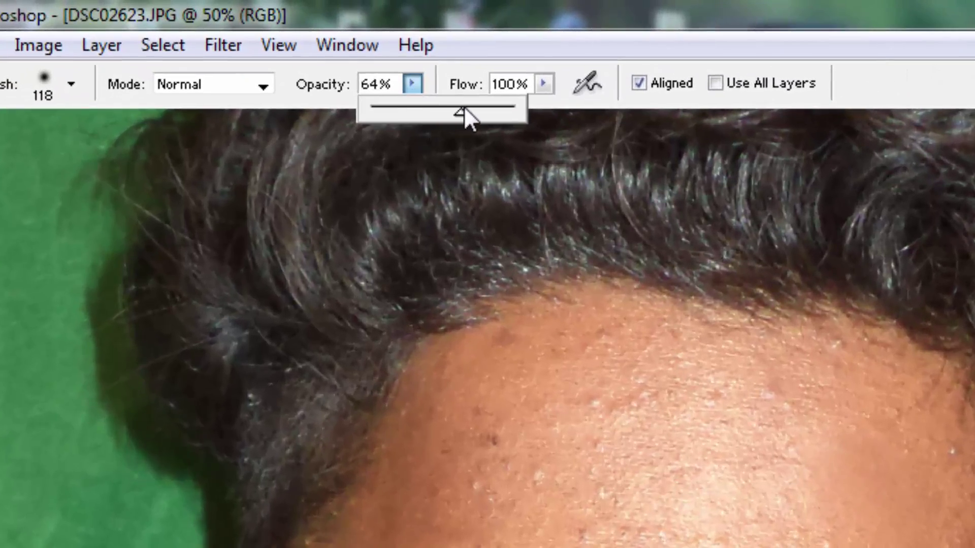
left_click_drag(464, 110, 472, 109)
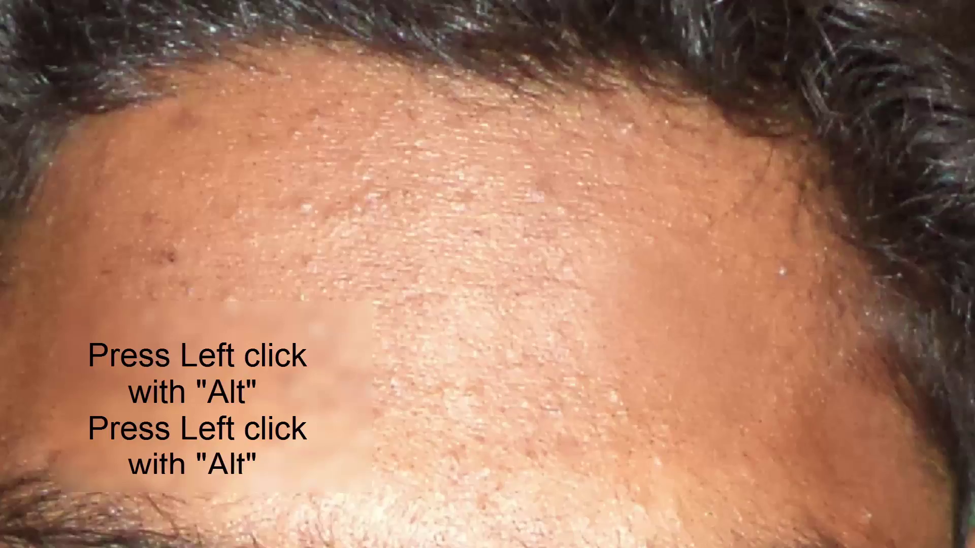
Step: Clone clean skin over the dark forehead blemish, smoothing downward and to the left
left_click(649, 254, "alt")
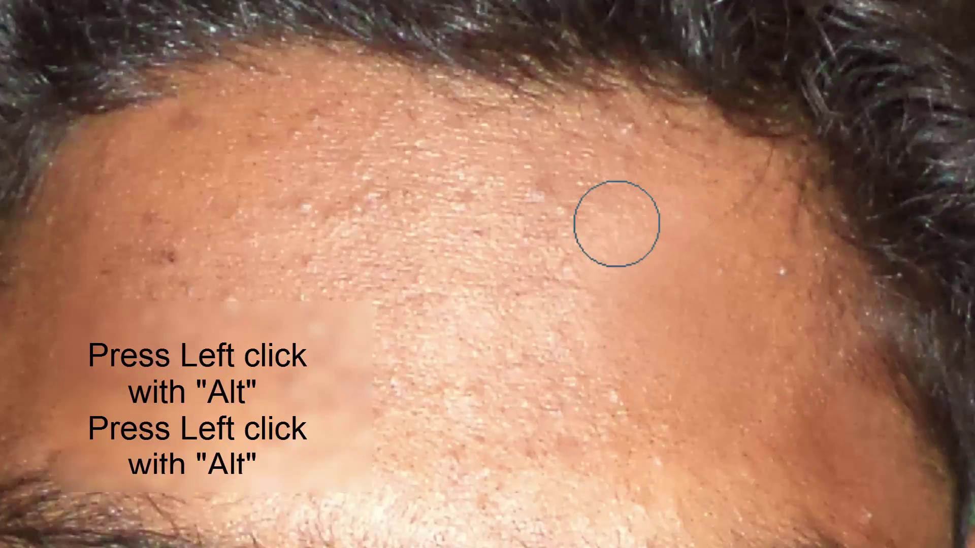
left_click(644, 233, "alt")
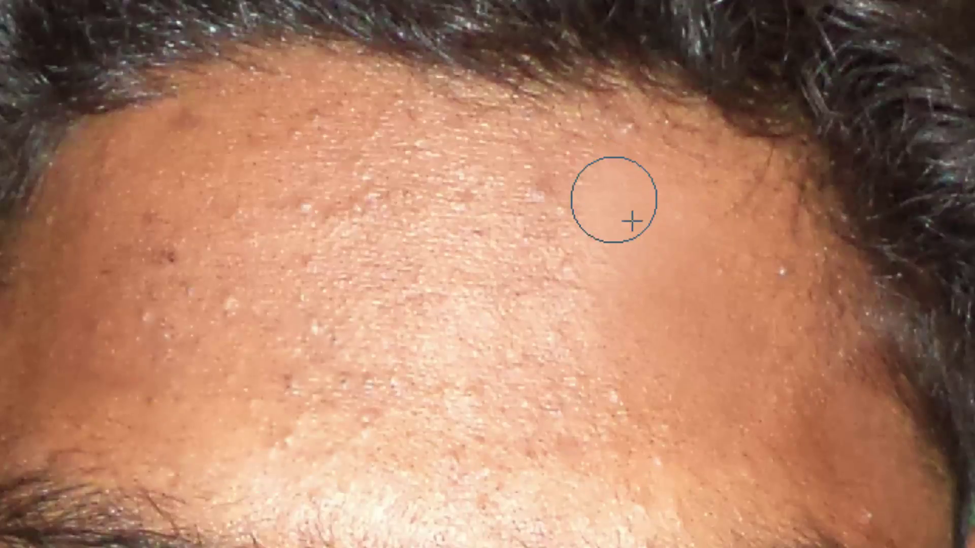
left_click(558, 185)
left_click(569, 174, "alt")
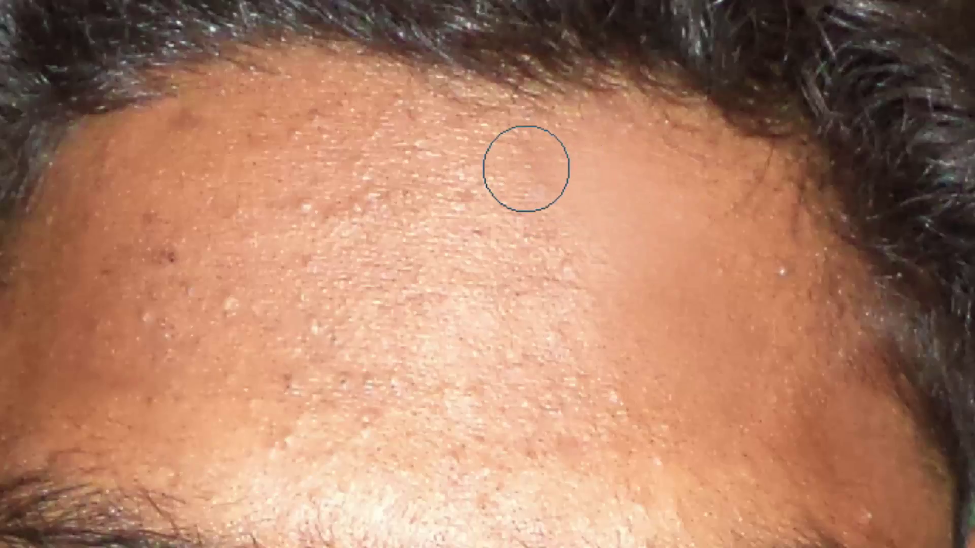
mouse_move(524, 167)
left_mouse_down()
mouse_move(539, 268)
mouse_move(609, 342)
mouse_move(599, 385)
left_mouse_up()
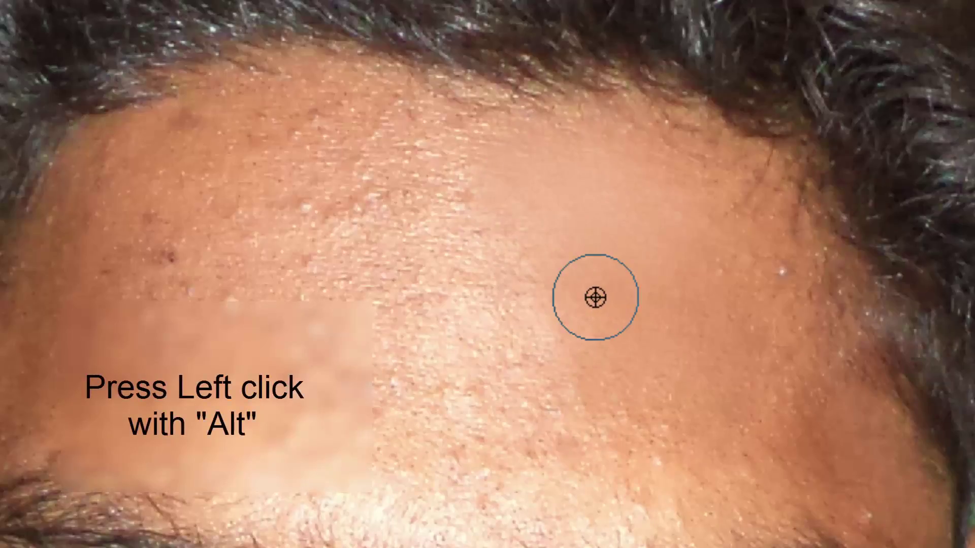
left_click(595, 297, "alt")
mouse_move(530, 304)
left_mouse_down()
mouse_move(457, 211)
mouse_move(444, 352)
mouse_move(444, 292)
left_mouse_up()
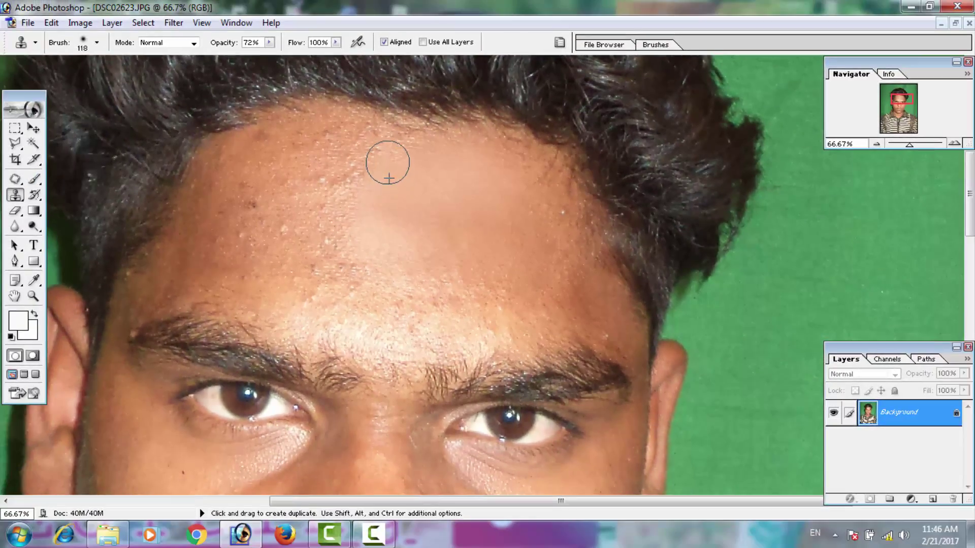
Step: Clone sampled skin across the upper, right and left areas of the forehead
left_click(374, 164, "alt")
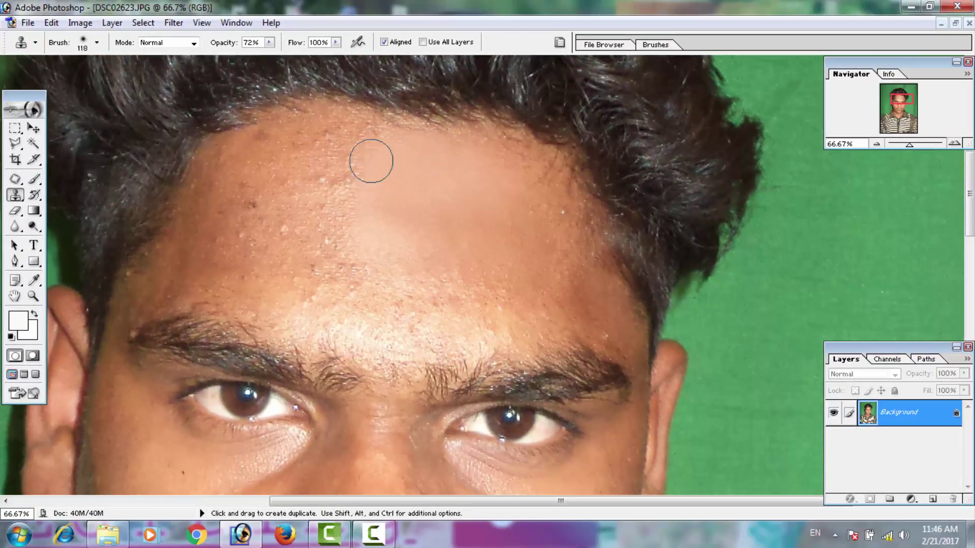
mouse_move(339, 224)
left_mouse_down()
mouse_move(470, 296)
mouse_move(422, 302)
left_mouse_up()
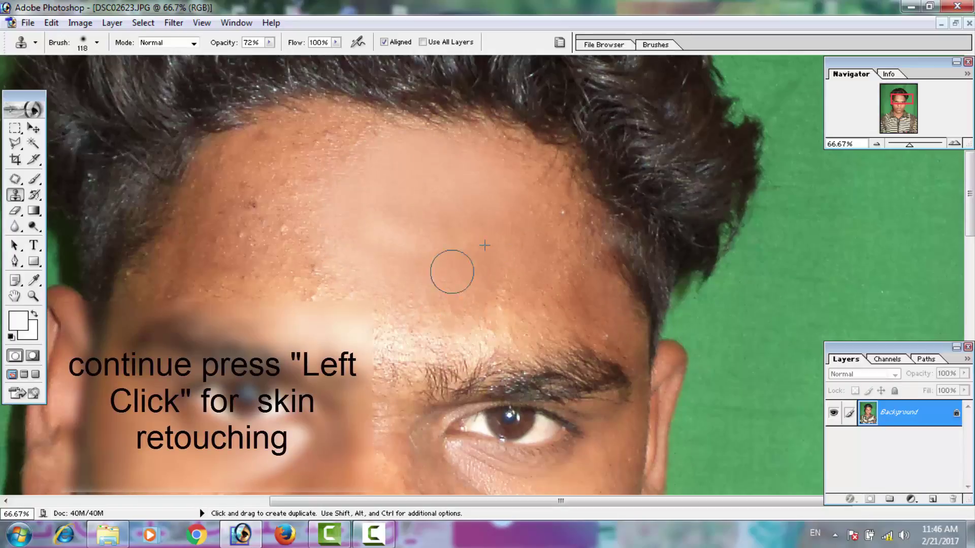
key("alt")
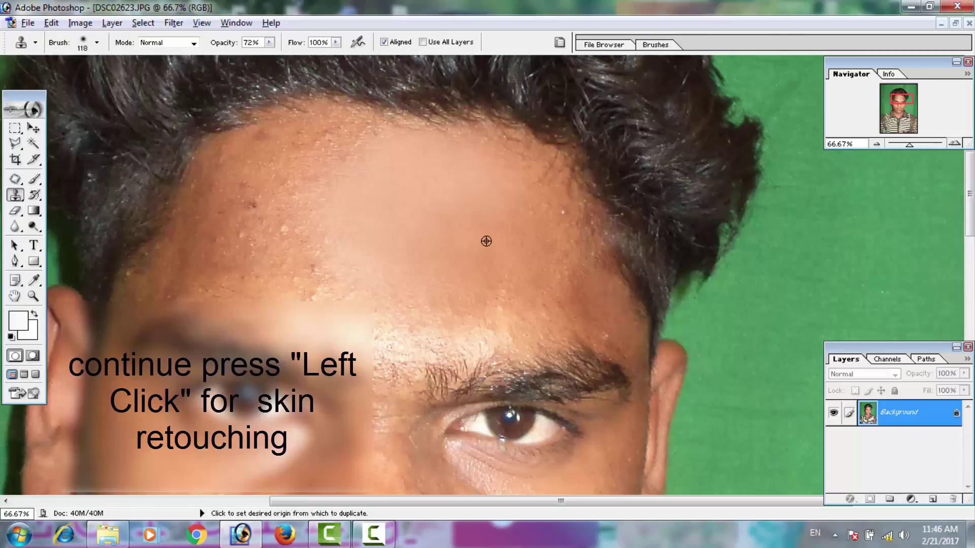
left_click(462, 240, "alt")
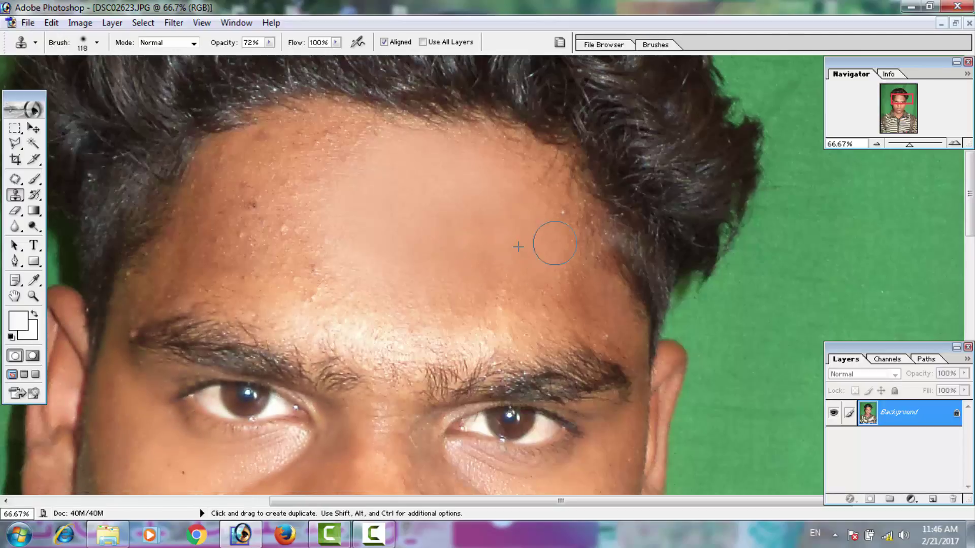
left_click_drag(531, 268, 412, 306)
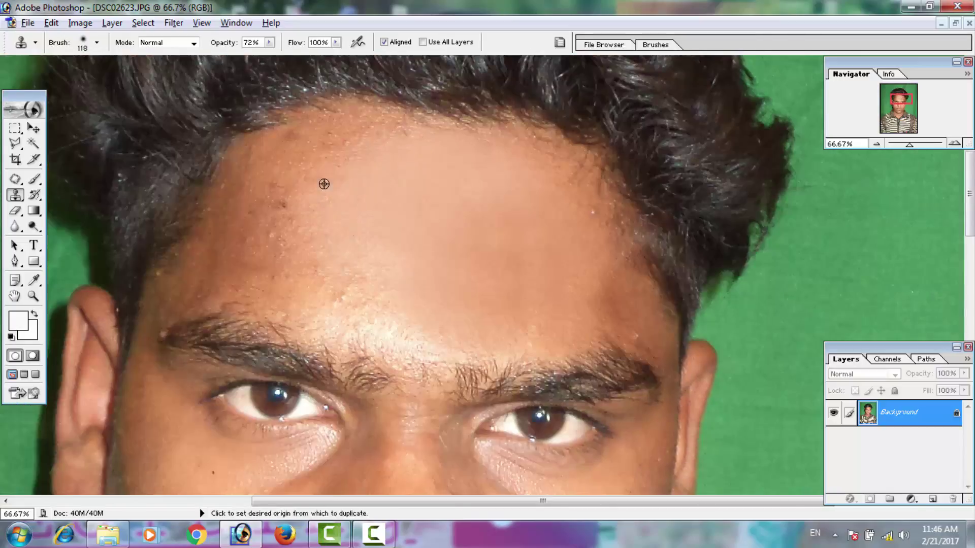
left_click(326, 183, "alt")
mouse_move(315, 213)
left_mouse_down()
mouse_move(284, 255)
mouse_move(291, 198)
left_mouse_up()
Step: Resize the brush and drop opacity to 31% to blend the forehead patches softly
key("bracketleft")
key("bracketleft")
key("bracketleft")
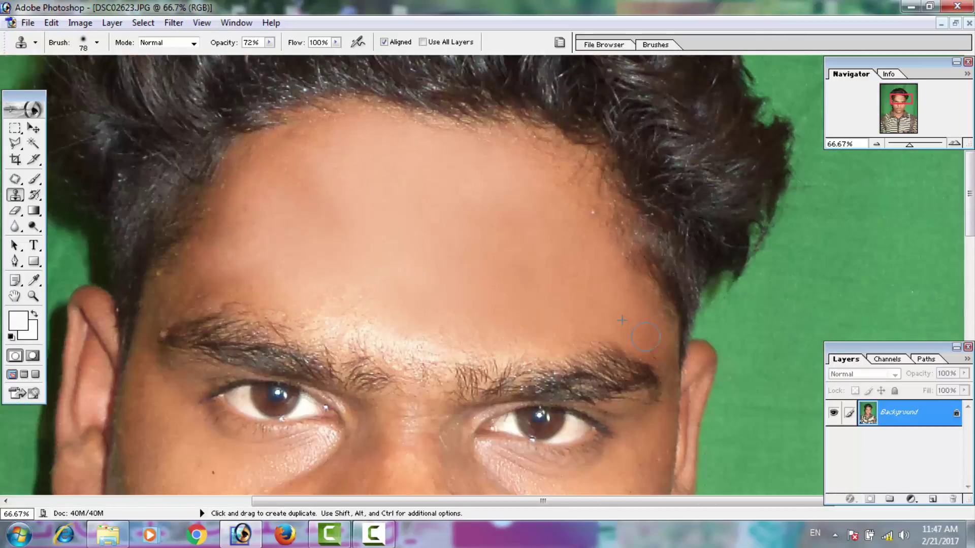
left_click_drag(580, 344, 583, 211)
key("bracketright")
key("bracketright")
key("bracketright")
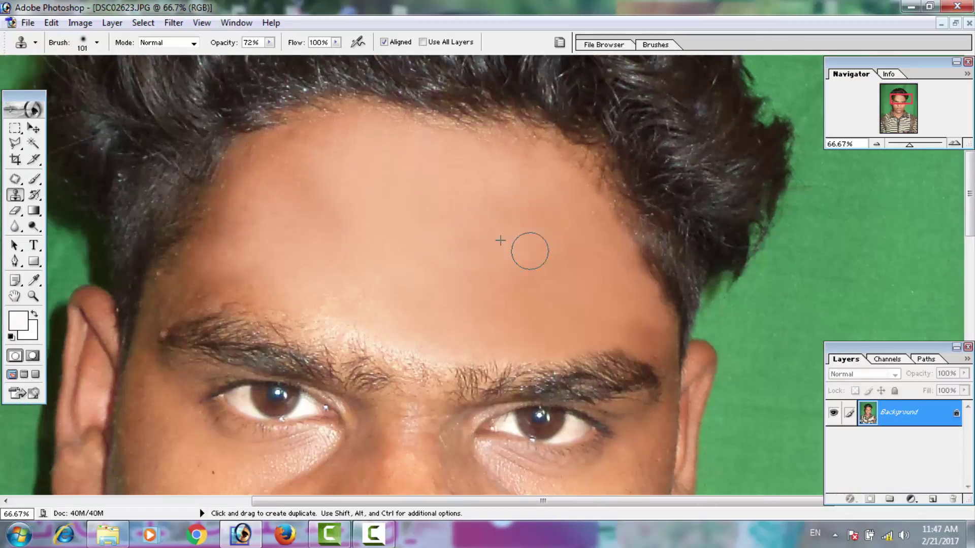
mouse_move(529, 248)
left_mouse_down()
mouse_move(420, 192)
mouse_move(344, 263)
left_mouse_up()
key("3")
key("1")
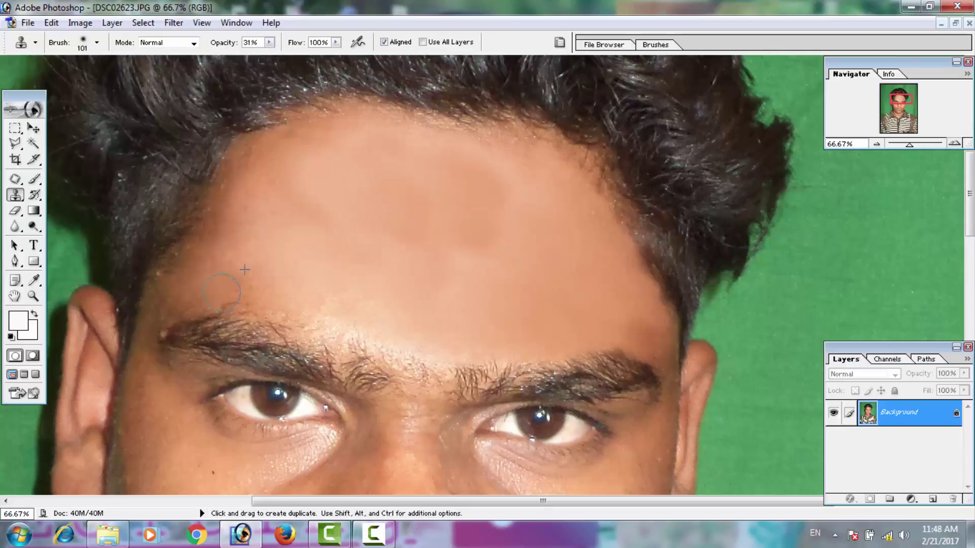
key("bracketleft")
key("bracketleft")
left_click_drag(256, 235, 286, 308)
Step: Switch briefly to Dodge and back to Clone Stamp, shrinking the brush to about 56 px
right_click(504, 274)
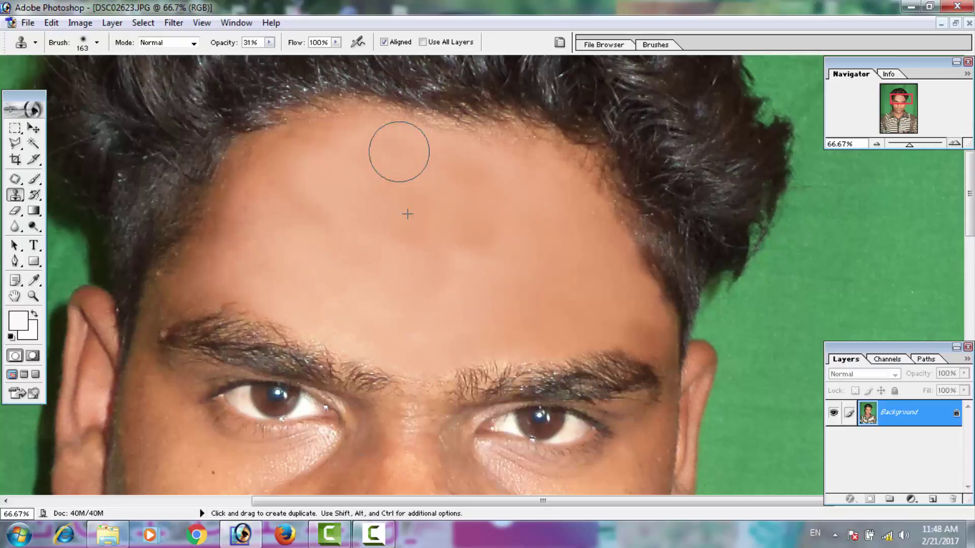
key("o")
right_click(488, 189)
key("Escape")
key("s")
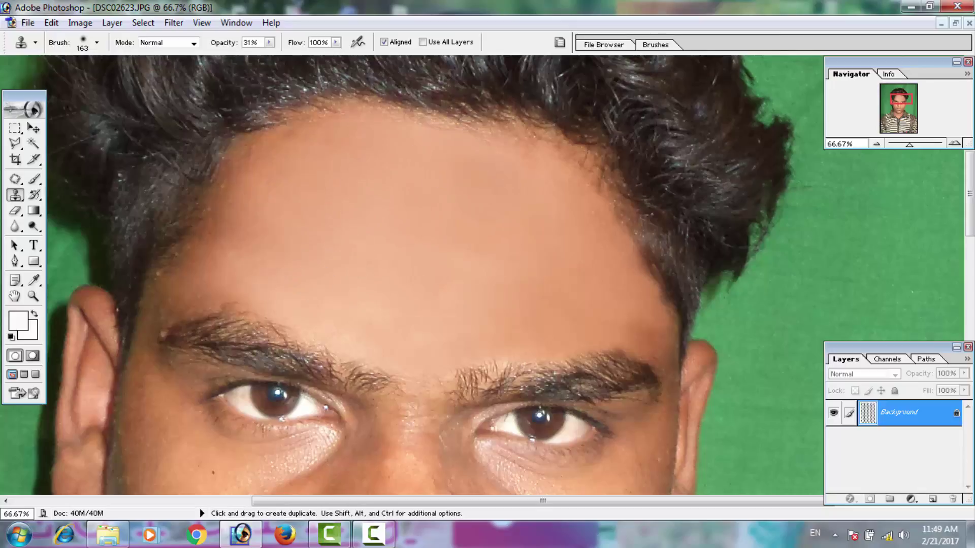
right_click(304, 277)
key("Escape")
Step: At 55% opacity and a 94 px brush, clone smooth skin over the left brow and cheek
key("5")
key("5")
left_click_drag(900, 99, 899, 109)
left_click_drag(298, 186, 337, 139)
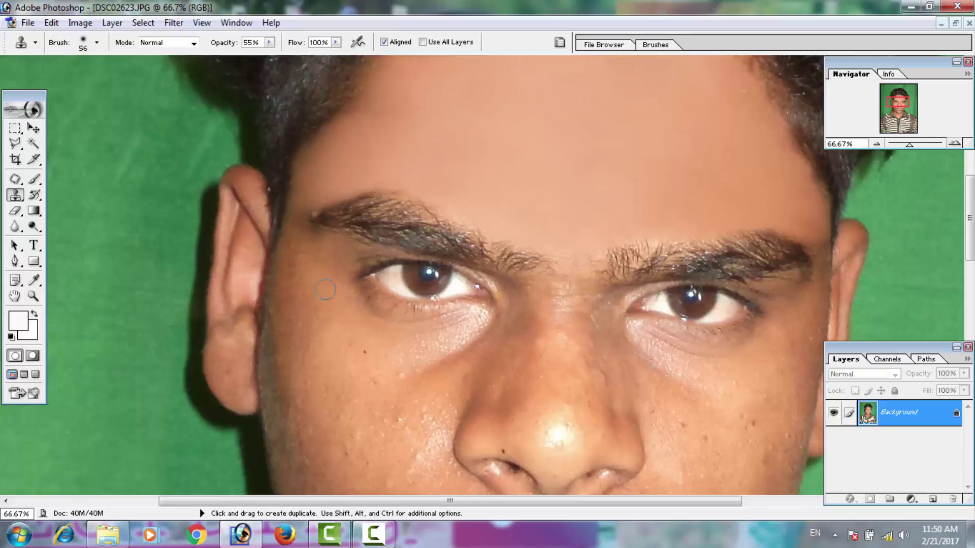
key("bracketright")
key("bracketright")
key("bracketright")
left_click_drag(899, 94, 899, 104)
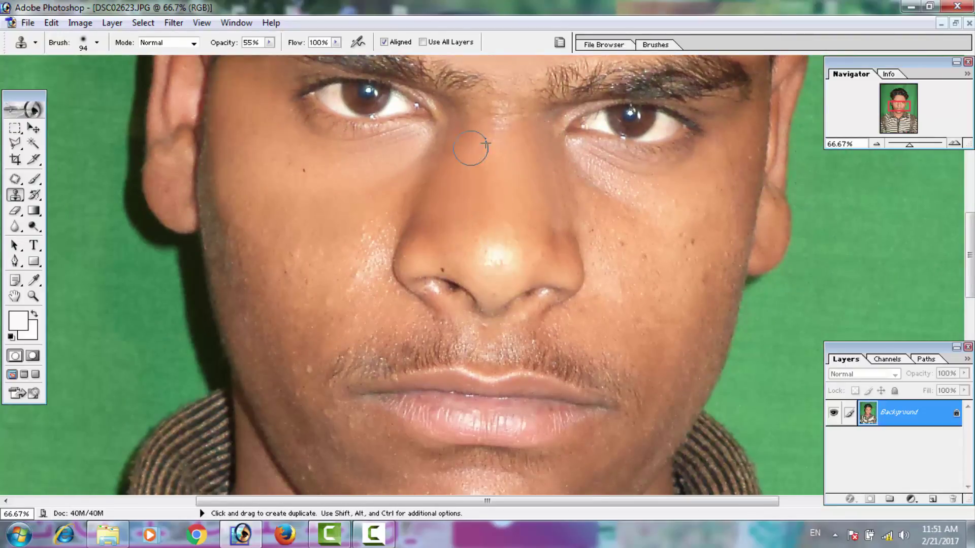
left_click(442, 163, "alt")
left_click_drag(275, 173, 244, 285)
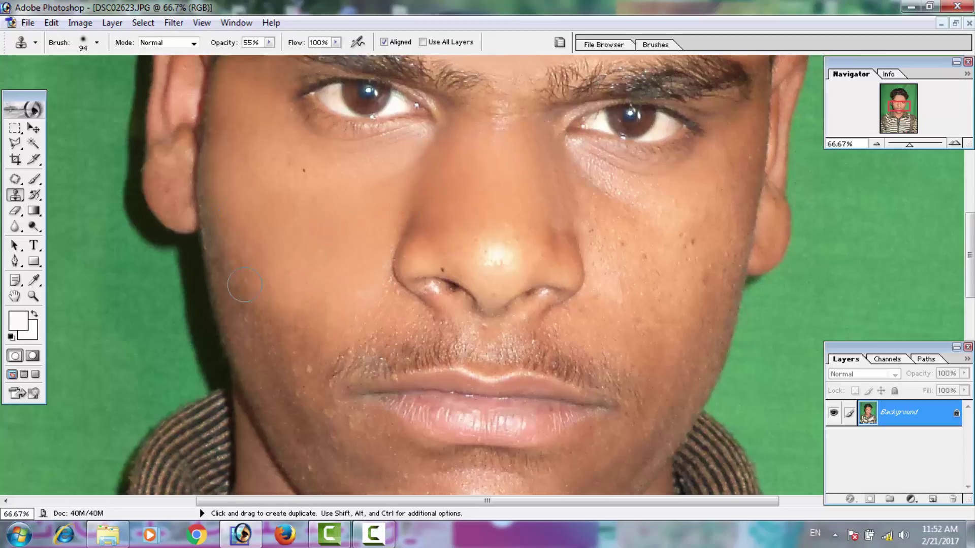
Step: Clone skin from the right temple over the right cheek and resize the brush to 64 px
scroll(244, 285, "down", 3)
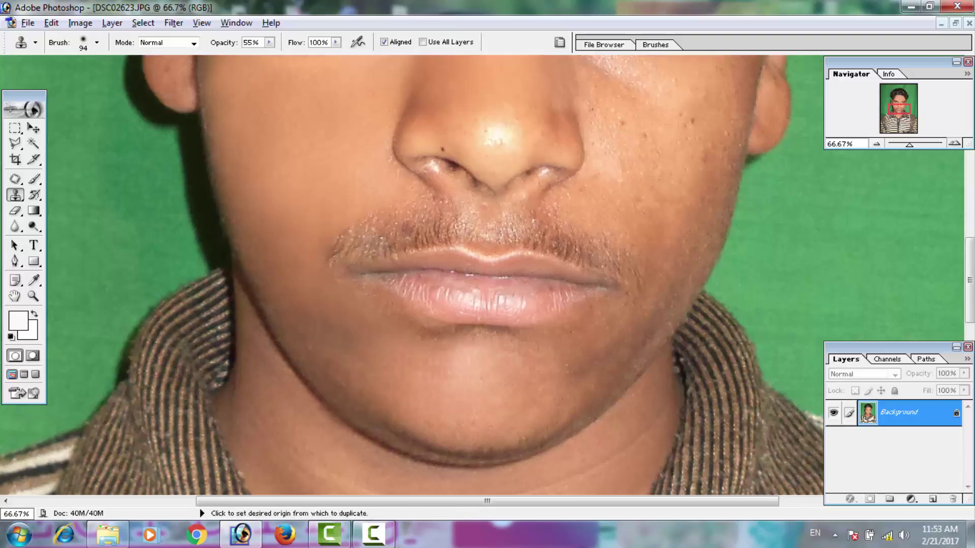
left_click_drag(907, 107, 909, 104)
left_click(670, 140, "alt")
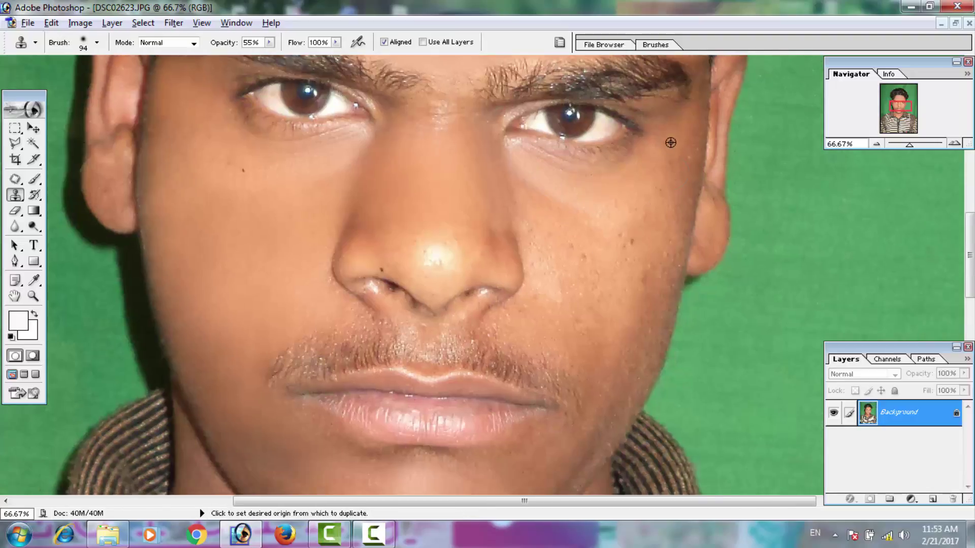
mouse_move(625, 203)
left_mouse_down()
mouse_move(679, 192)
mouse_move(625, 254)
left_mouse_up()
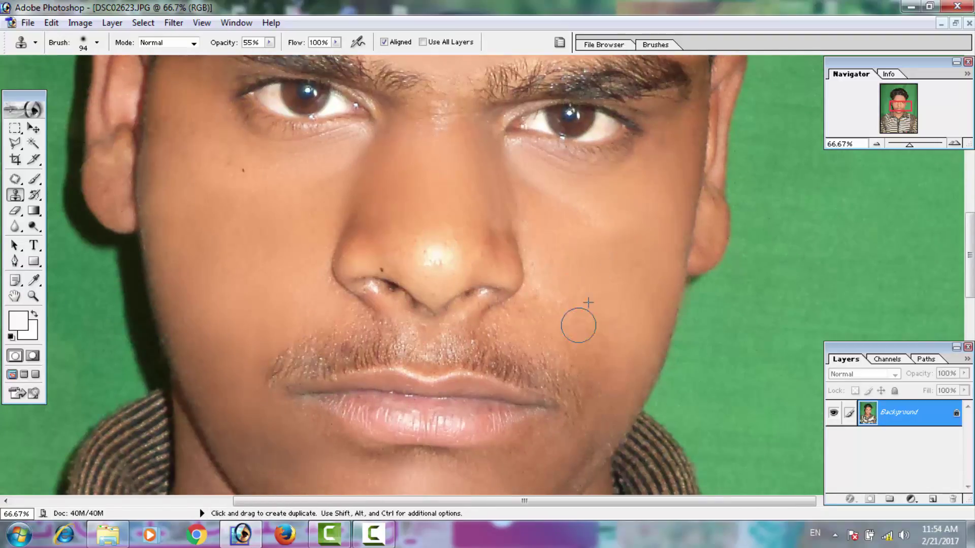
right_click(539, 317)
type("64")
key("Return")
Step: Lower opacity to 26%, view the whole face at 50%, then resume cloning at 77%
scroll(539, 318, "down", 3)
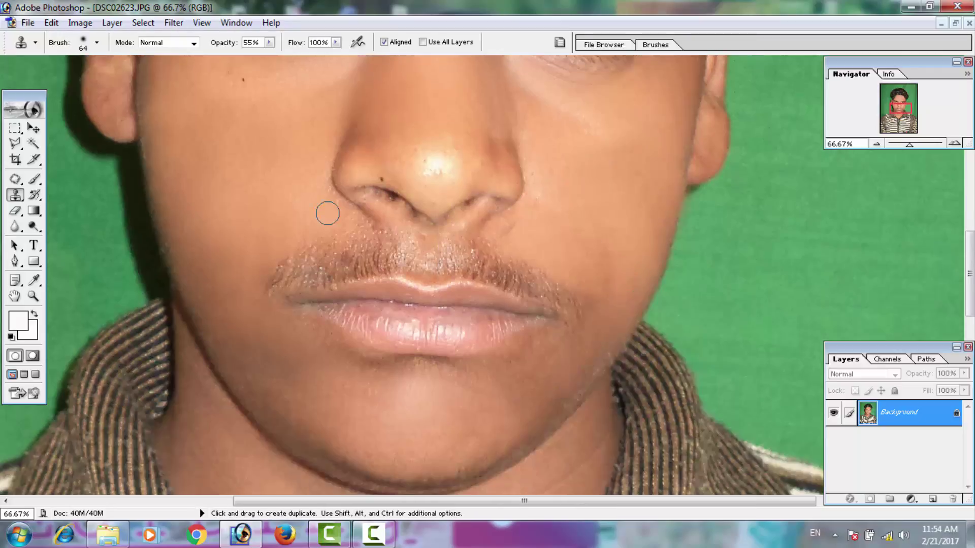
key("2")
key("6")
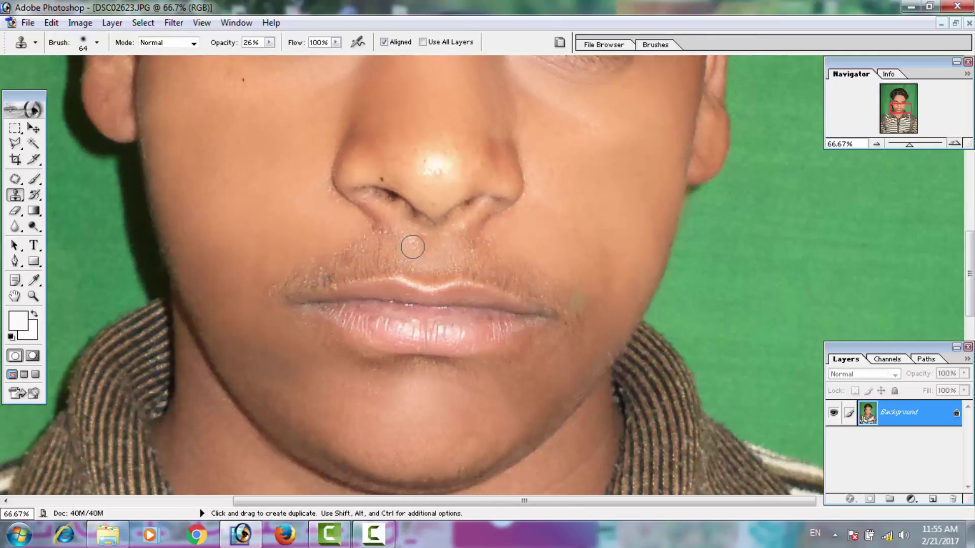
key("ctrl+0")
key("ctrl+plus")
key("ctrl+plus")
left_click(16, 196)
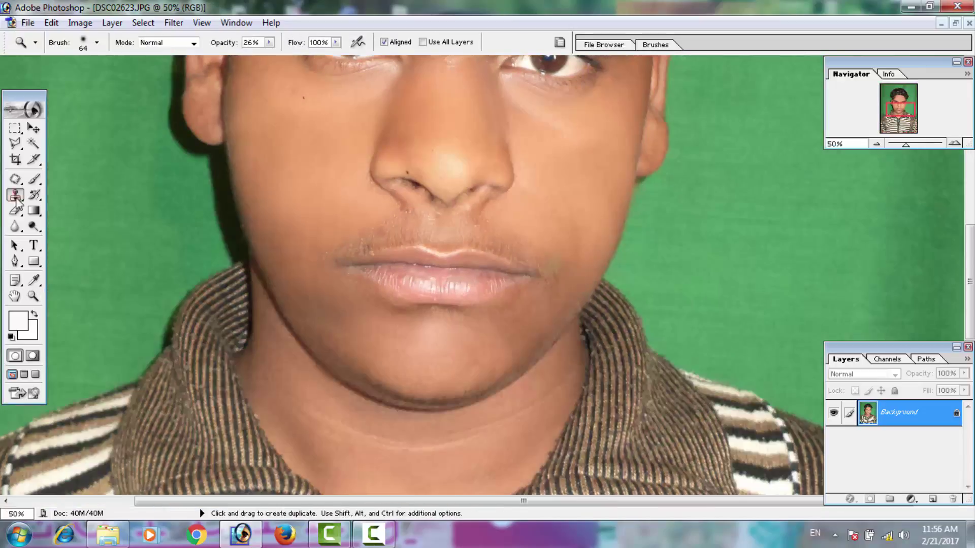
scroll(610, 147, "up", 3)
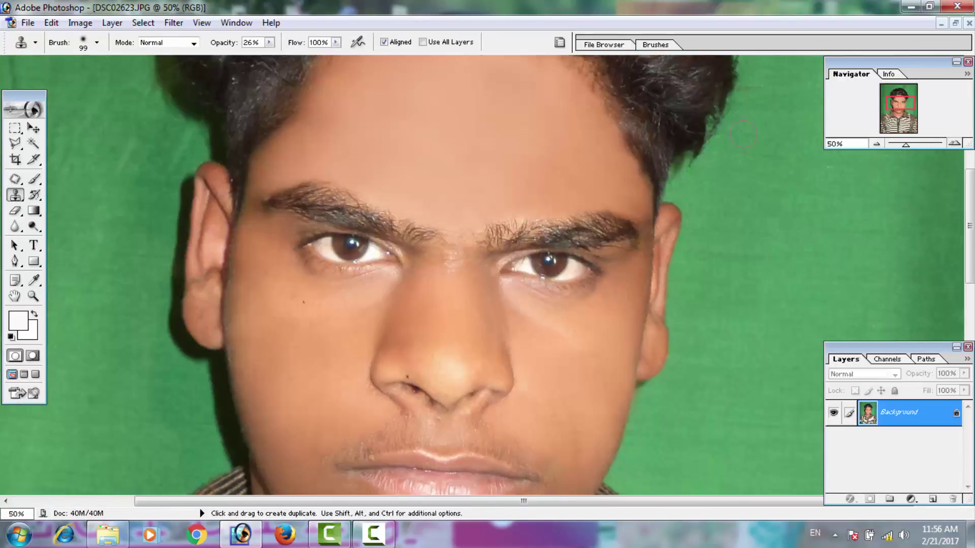
scroll(559, 203, "down", 6)
key("7")
key("7")
Step: Sample neck skin as the clone source and zoom onto the nose and lips at 32% opacity
left_click(517, 280, "alt")
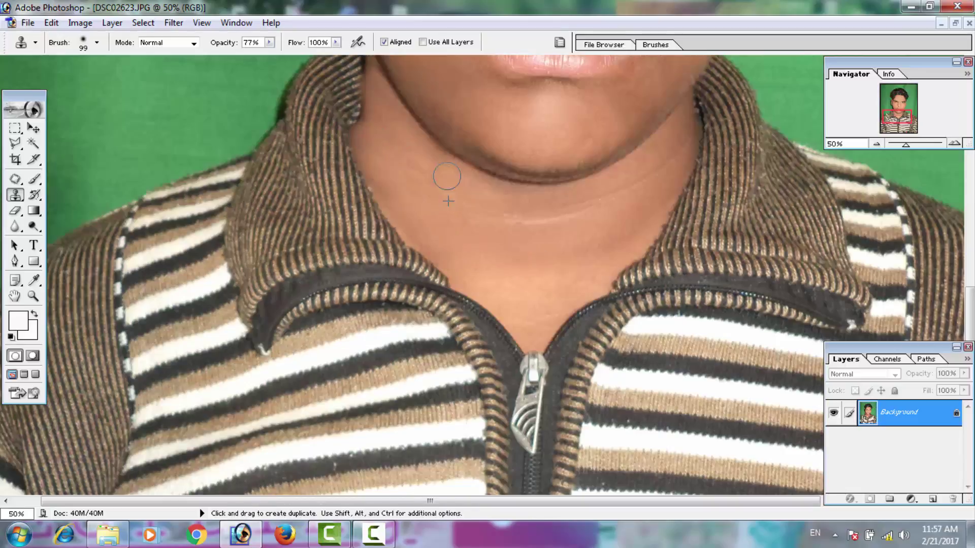
scroll(446, 174, "up", 2)
key("ctrl+plus")
scroll(485, 293, "up", 4)
key("ctrl+0")
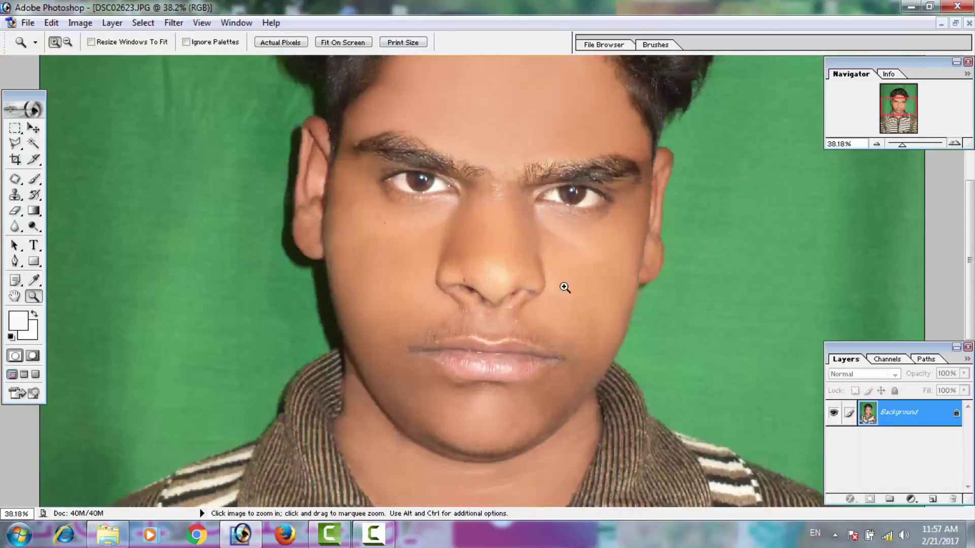
scroll(562, 285, "up", 5)
key("3")
key("2")
Step: Raise cloning opacity to 48% and zoom in closely on the lips
right_click(553, 296)
key("Escape")
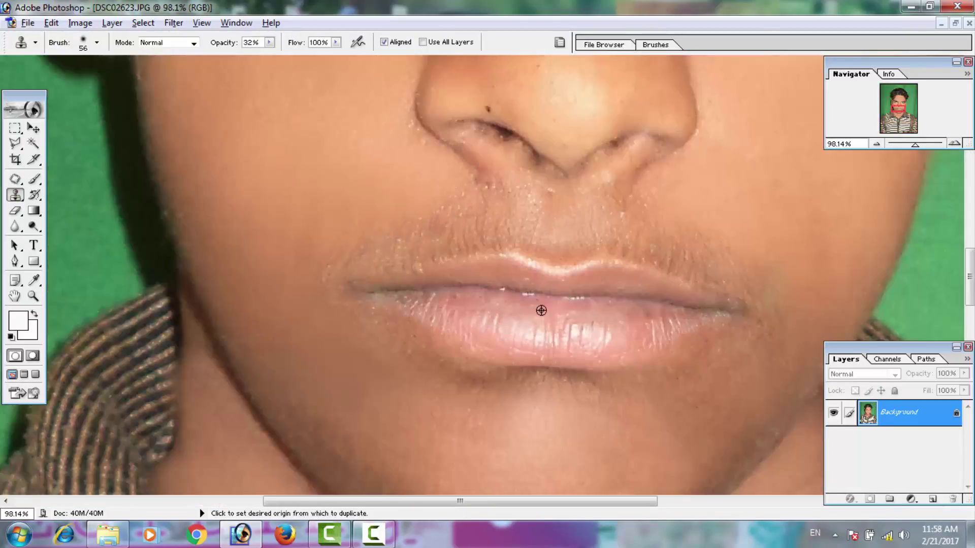
key("4")
key("8")
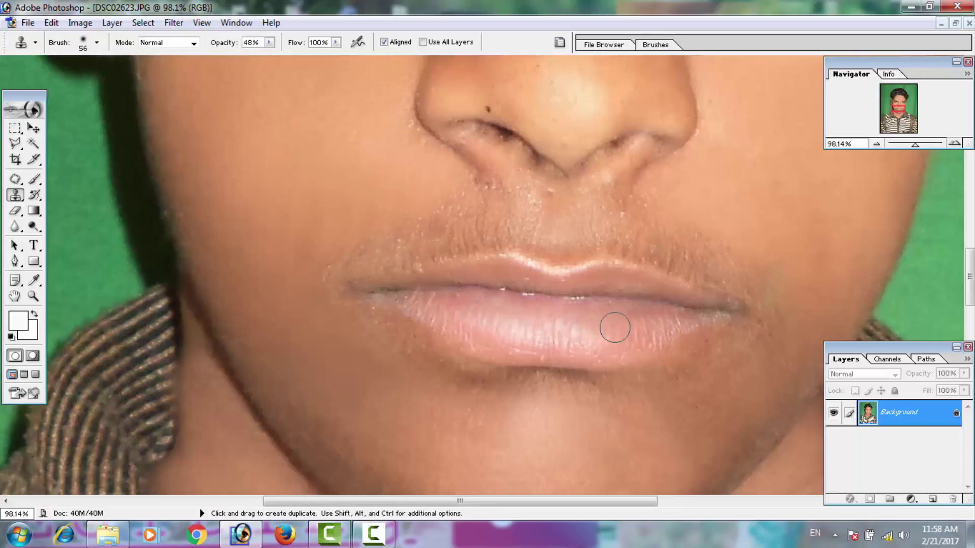
key("z")
right_click(464, 319)
left_click(498, 372)
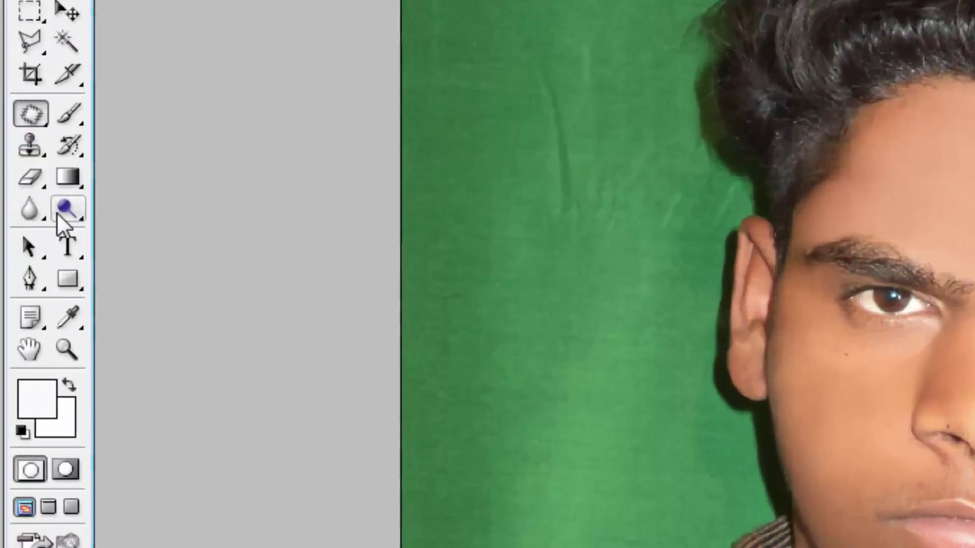
left_click(57, 213)
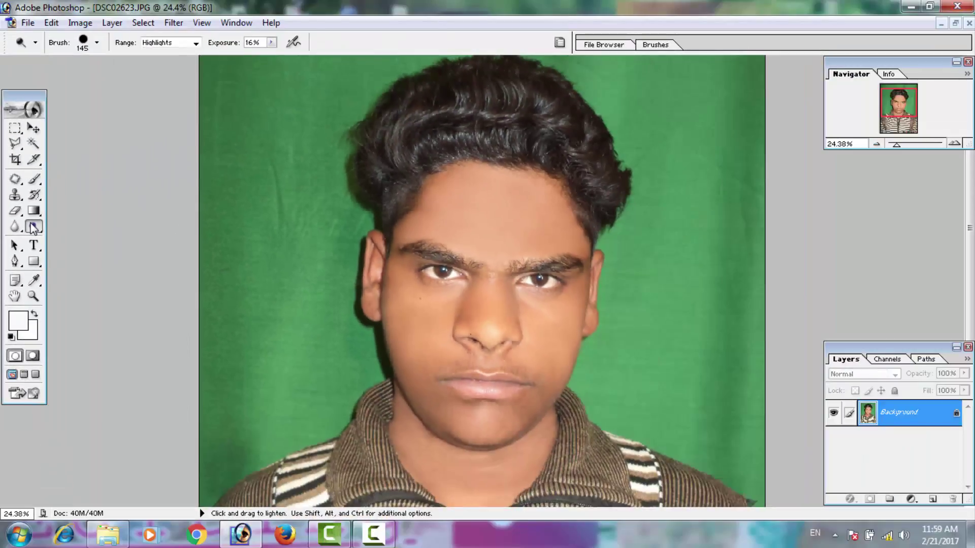
Step: Set up the Dodge tool with Midtones range and 18% exposure
left_click(32, 228)
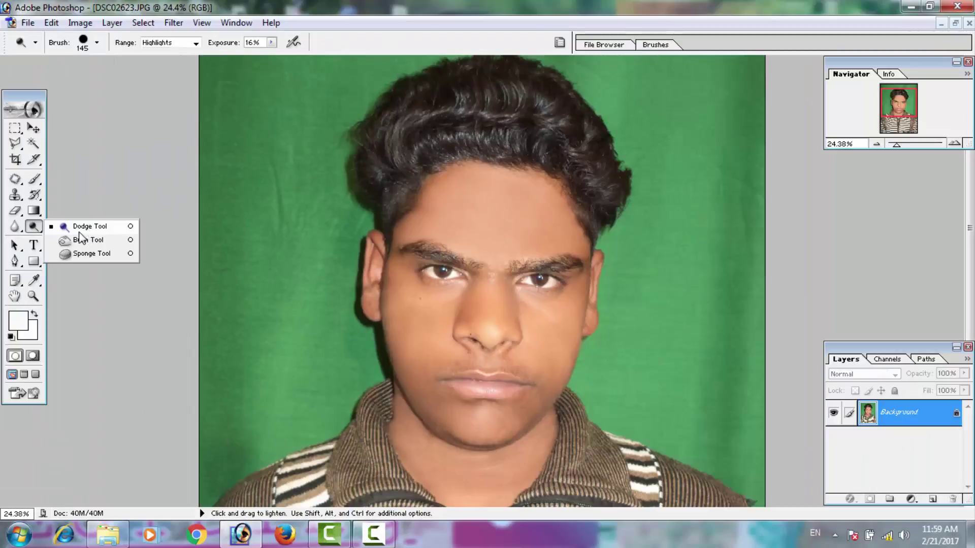
left_click(94, 230)
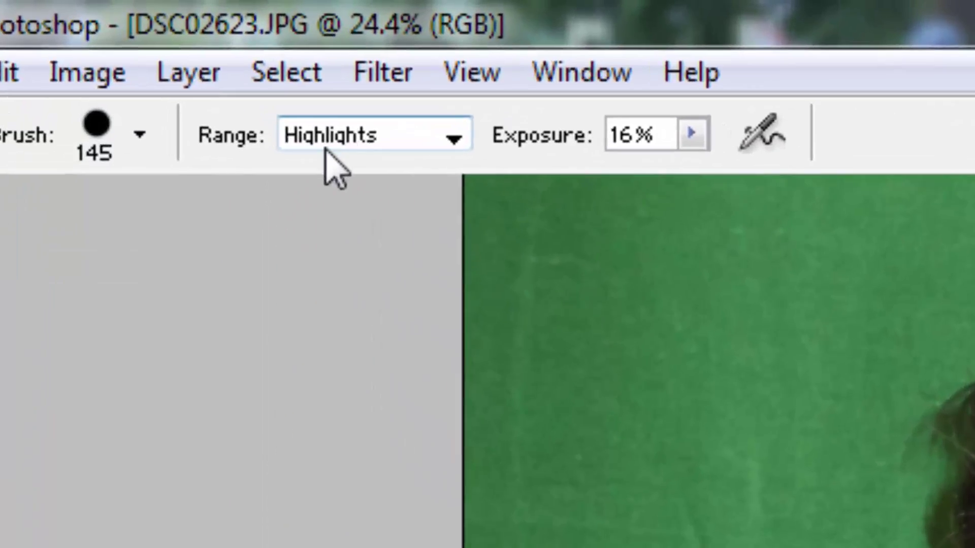
left_click(371, 135)
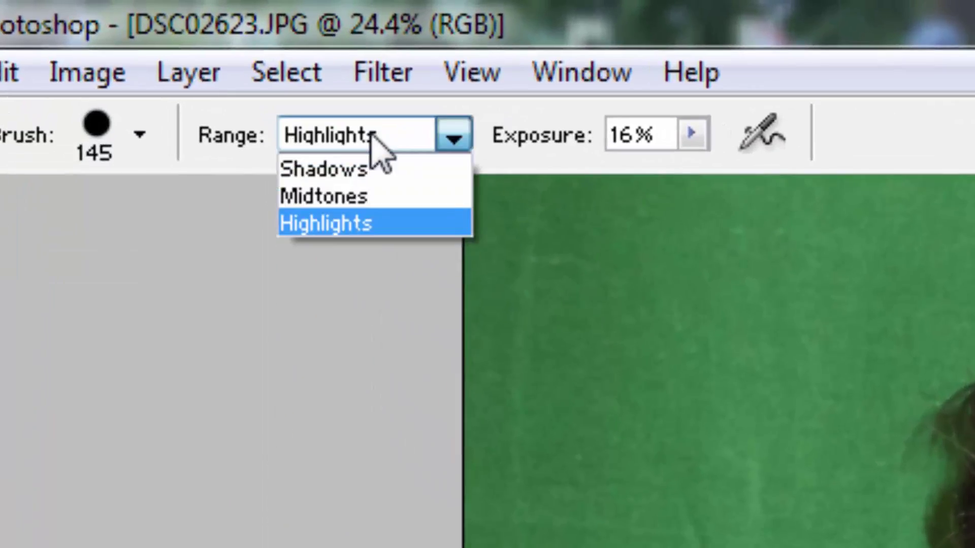
left_click(361, 195)
left_click(140, 134)
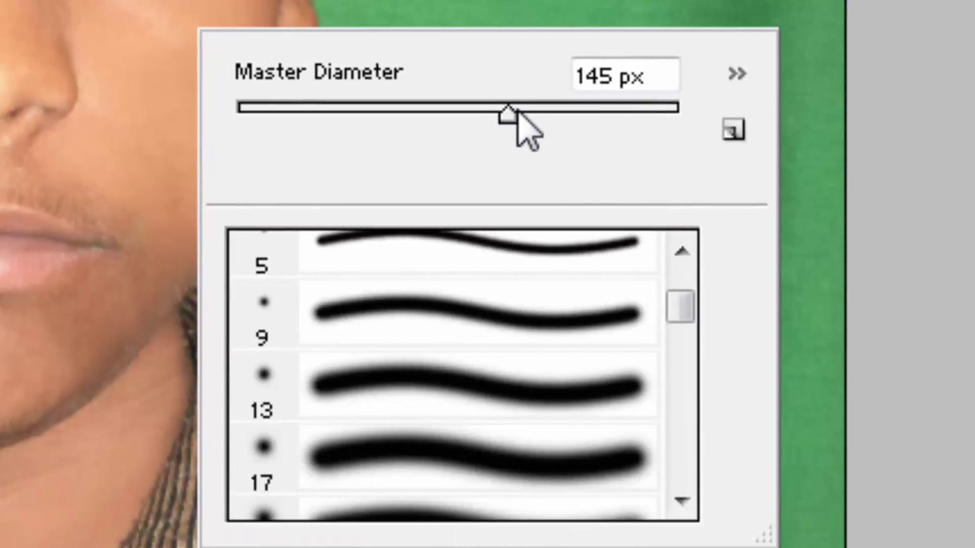
left_click_drag(518, 114, 547, 115)
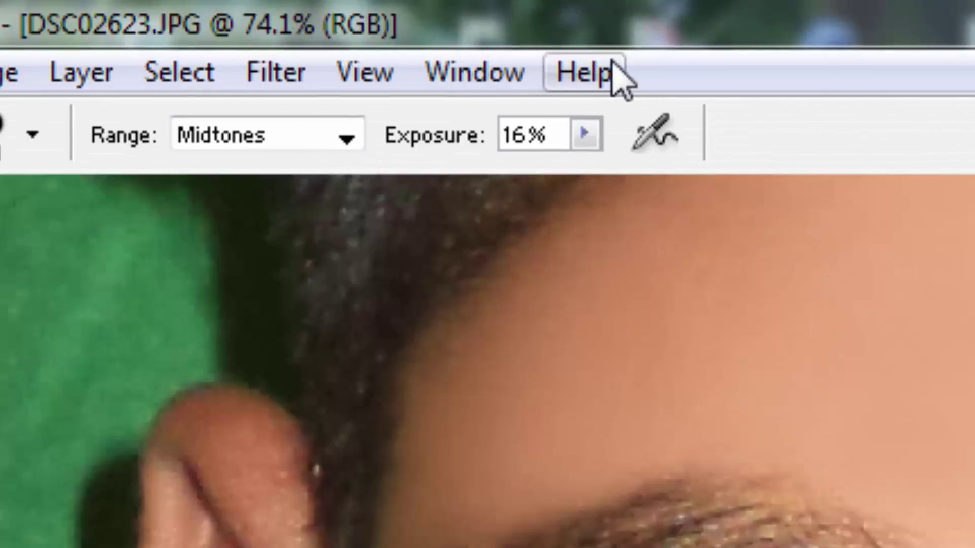
left_click(586, 134)
mouse_move(581, 171)
left_mouse_down()
mouse_move(667, 175)
mouse_move(595, 174)
mouse_move(594, 182)
left_mouse_up()
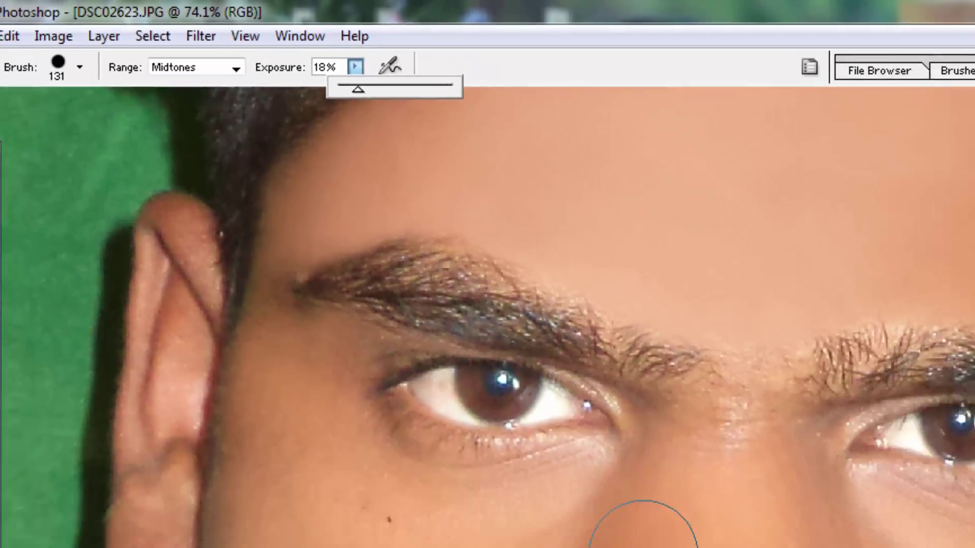
left_click(447, 314)
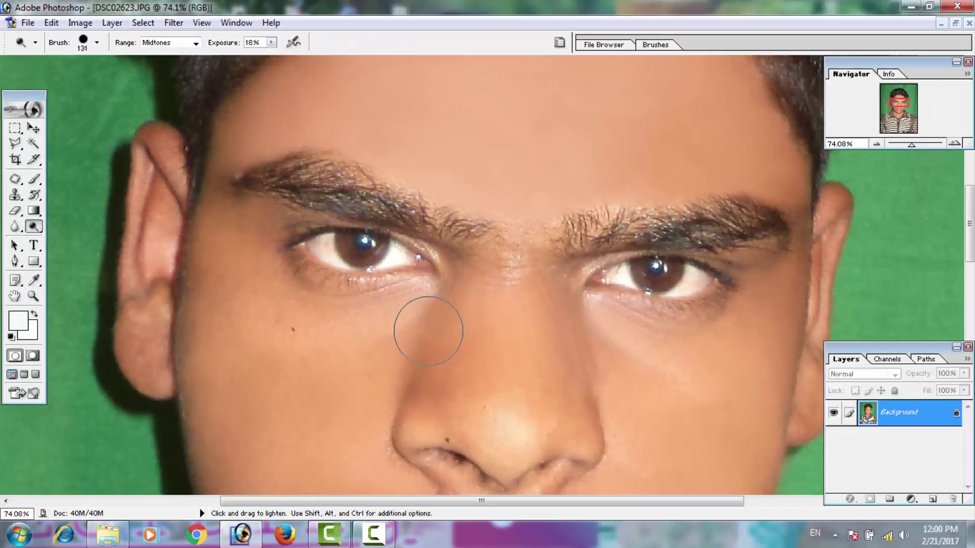
Step: Size the Dodge brush to 86 px and lighten both ears down to the earlobes
right_click(475, 361)
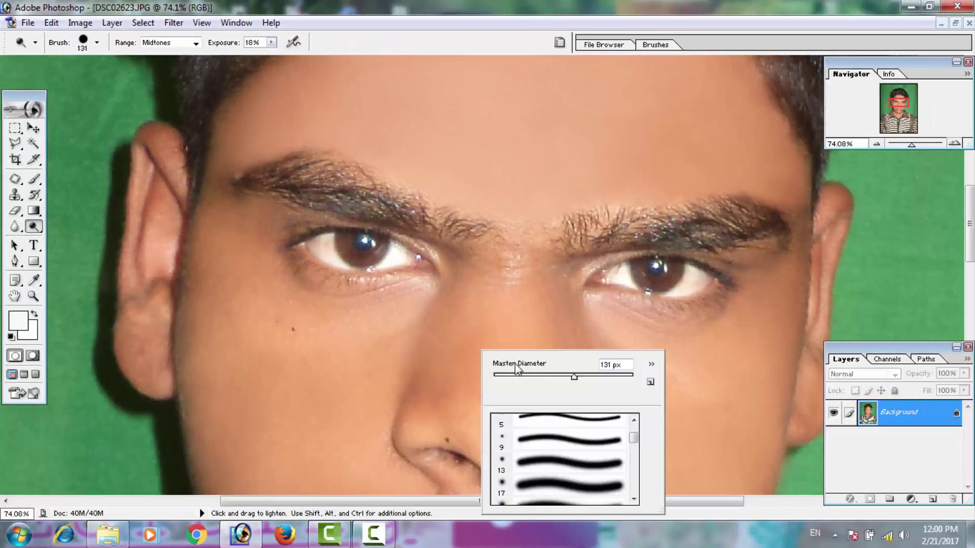
left_click(459, 390)
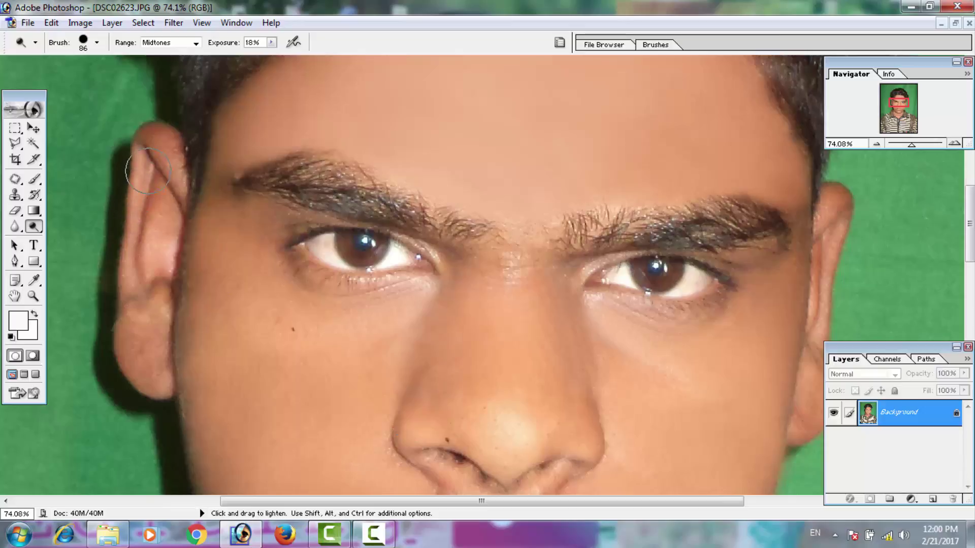
left_click_drag(148, 171, 148, 154)
left_click_drag(154, 214, 126, 364)
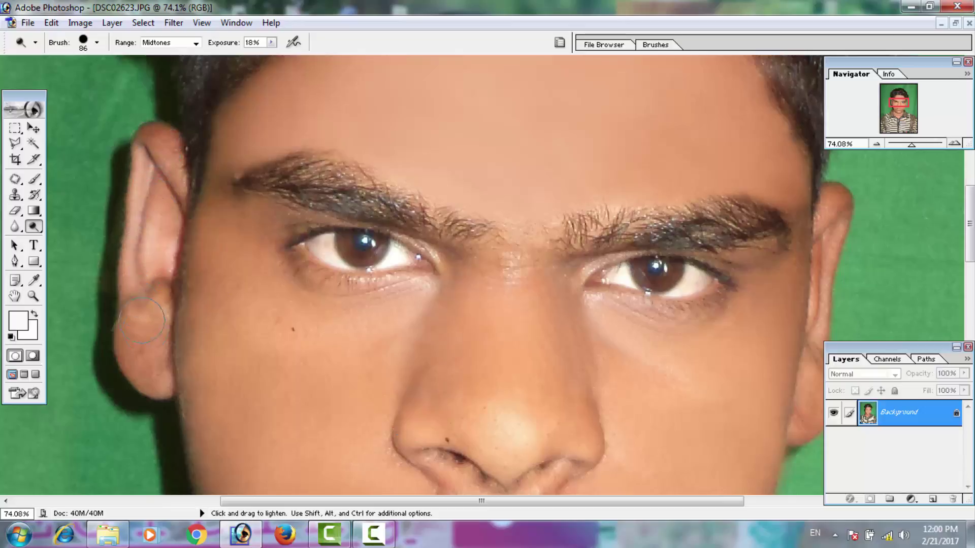
left_click_drag(845, 221, 840, 328)
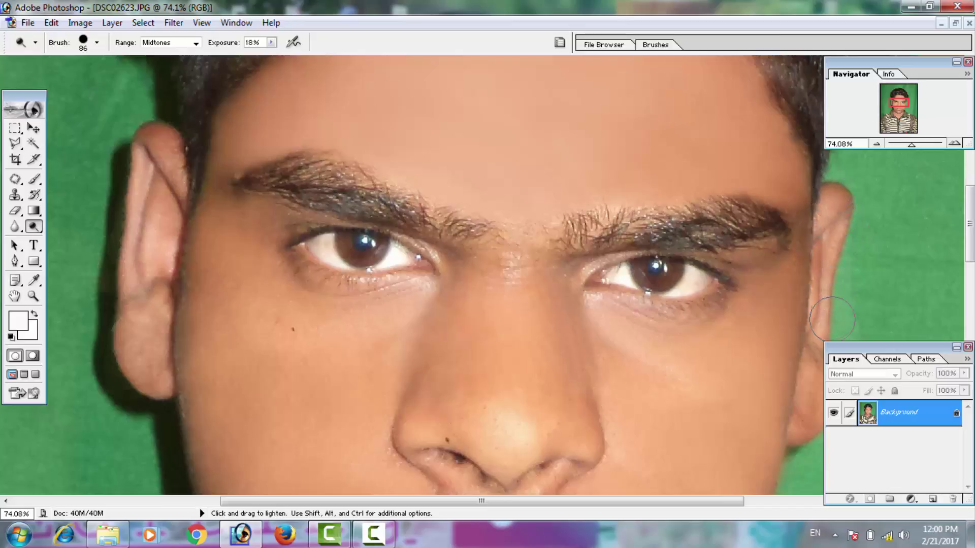
left_click_drag(812, 378, 810, 365)
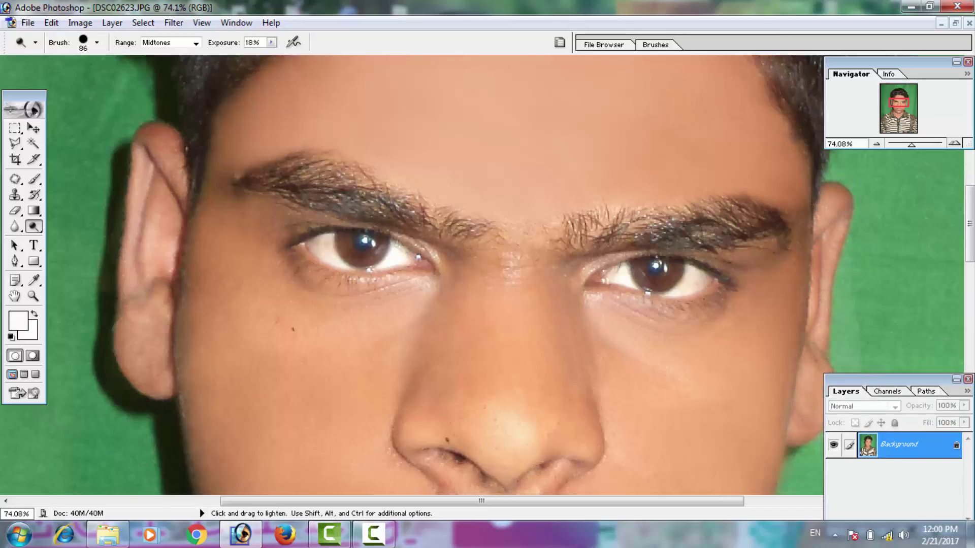
Step: Fit the image on screen, open Color Balance aside, and try out the cyan-red slider
key("z")
right_click(686, 327)
left_click(701, 336)
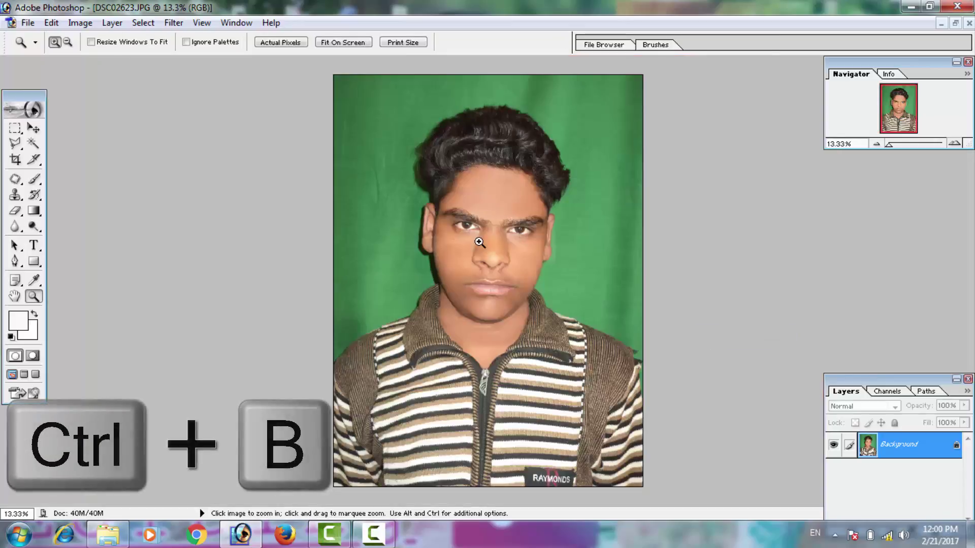
key("ctrl+b")
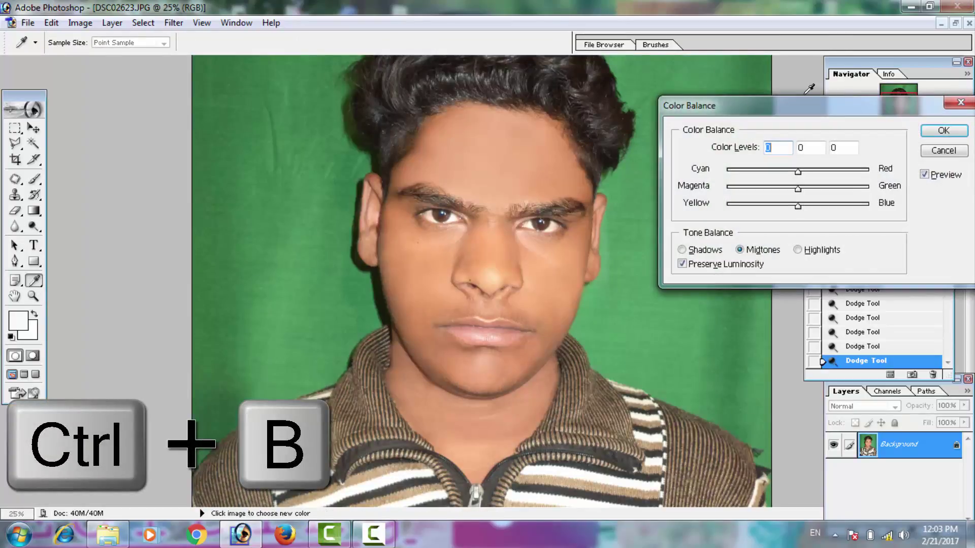
left_click_drag(796, 101, 154, 177)
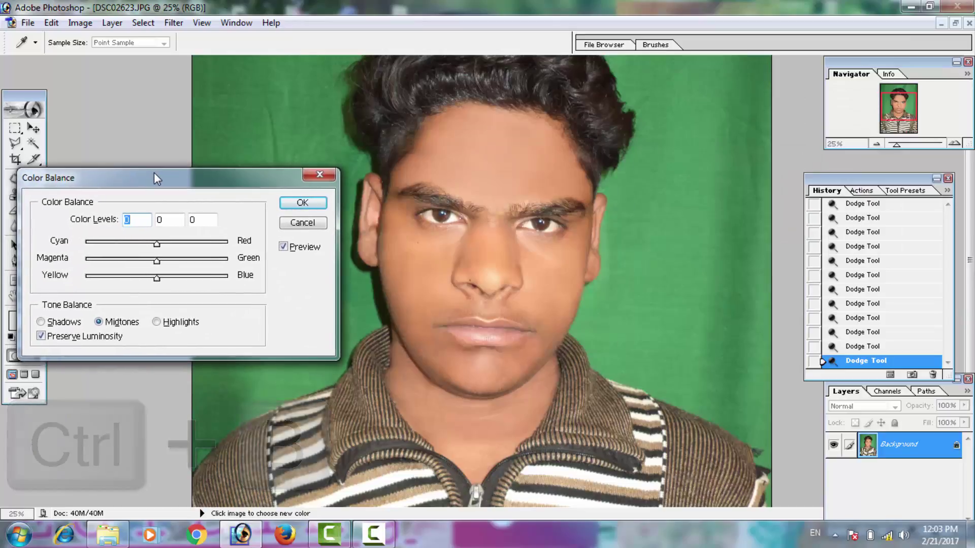
left_click_drag(154, 173, 150, 175)
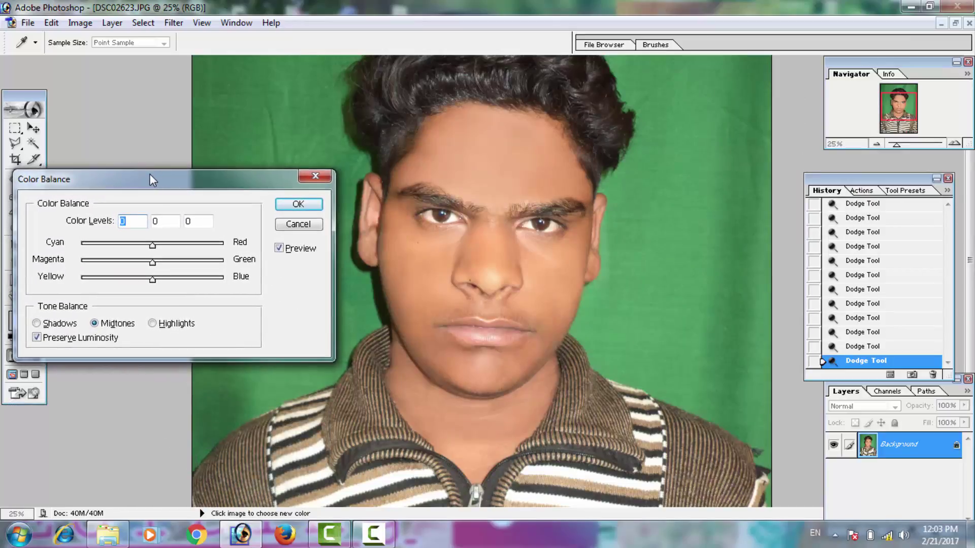
left_click_drag(178, 246, 236, 237)
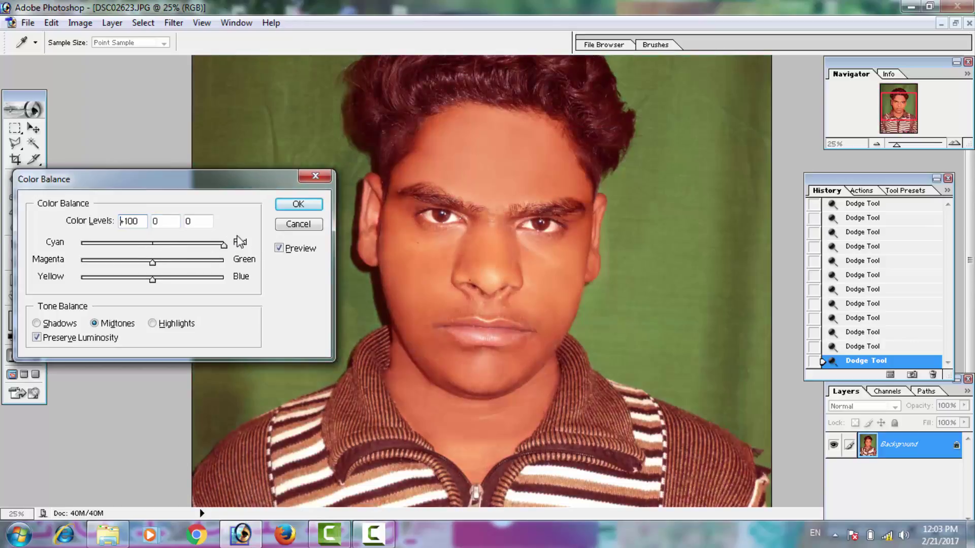
left_click_drag(189, 257, 126, 252)
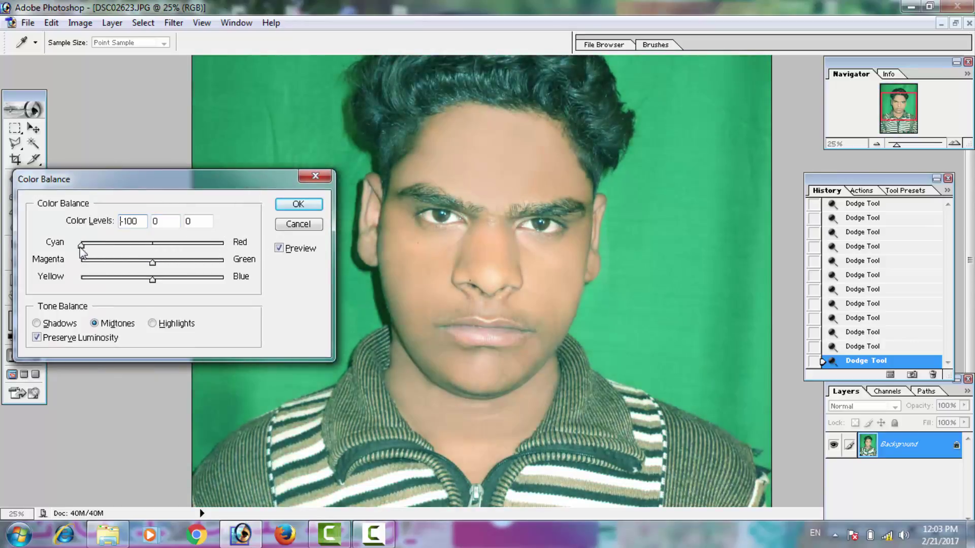
left_click_drag(97, 248, 139, 251)
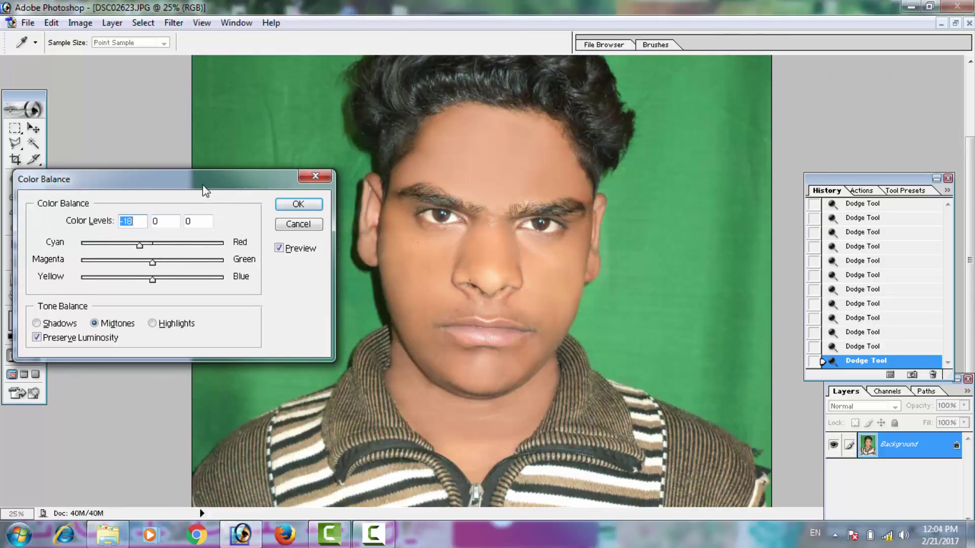
Step: Set midtone Color Balance to -16, -3, +12 and apply it
left_click_drag(204, 191, 222, 211)
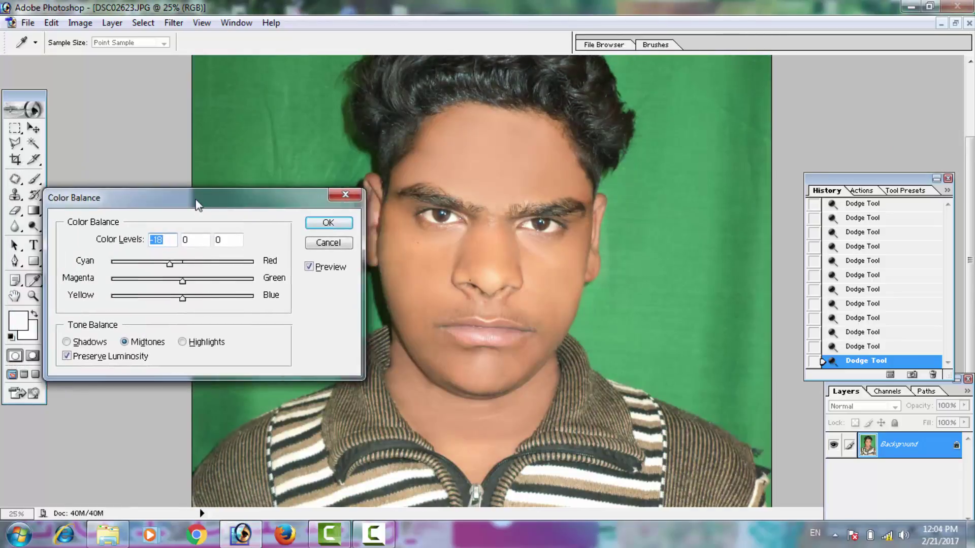
left_click(171, 268)
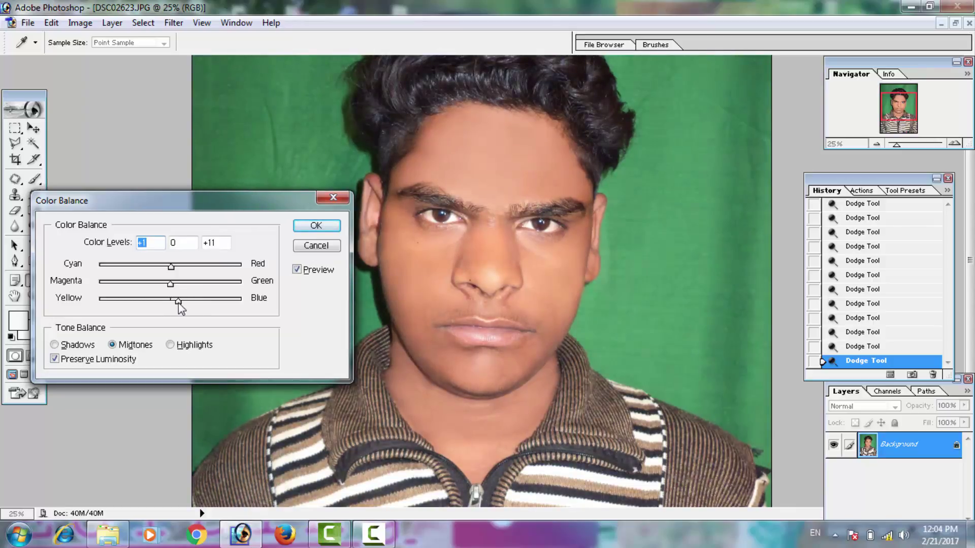
left_click_drag(179, 303, 171, 303)
left_click_drag(160, 266, 164, 265)
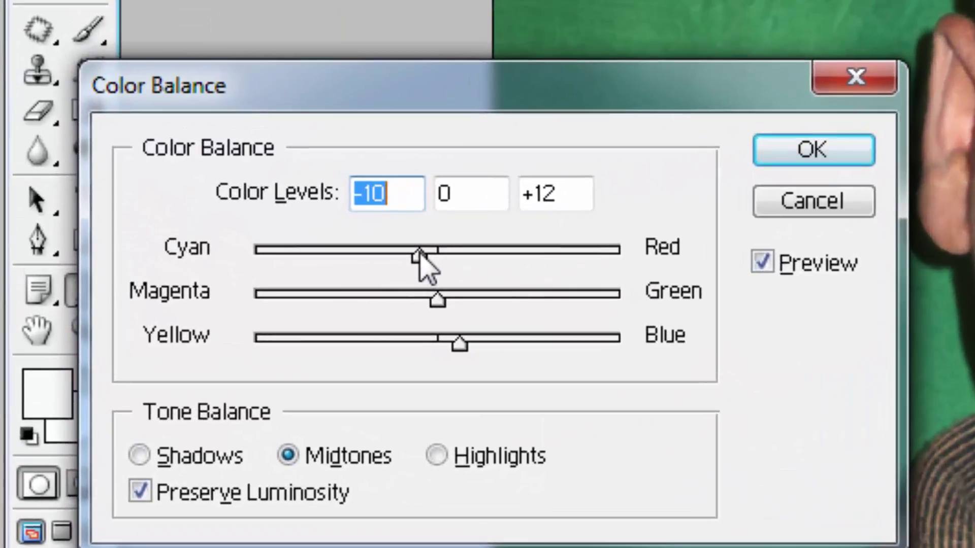
left_click_drag(419, 254, 409, 255)
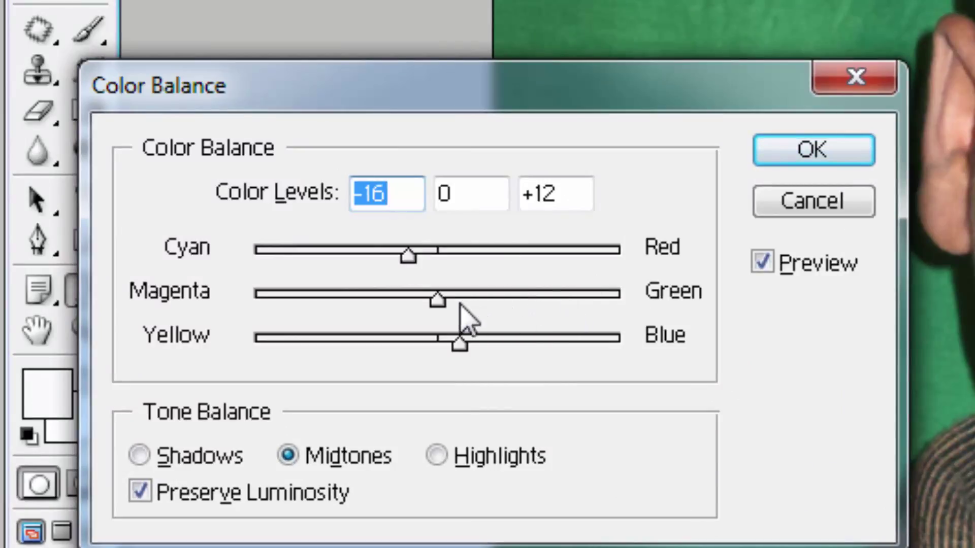
mouse_move(436, 302)
left_mouse_down()
mouse_move(413, 305)
mouse_move(447, 303)
mouse_move(438, 304)
left_mouse_up()
key("Return")
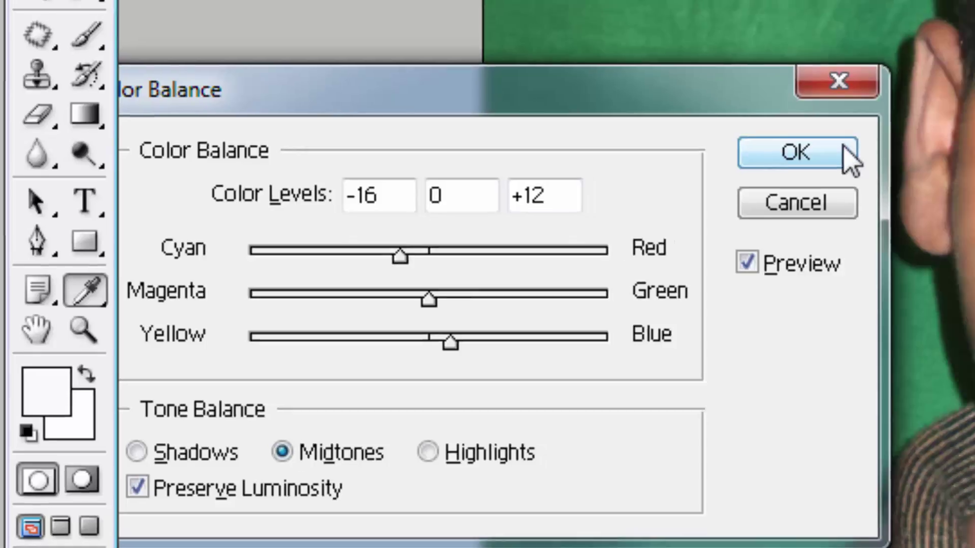
Step: Confirm the colour balance and zoom in onto the face
left_click(848, 157)
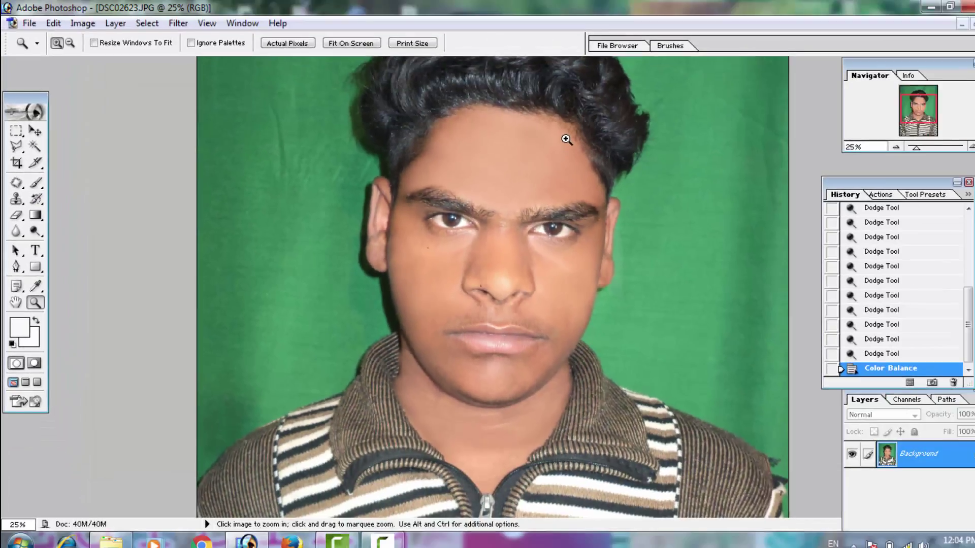
right_click(567, 139)
left_click(595, 149)
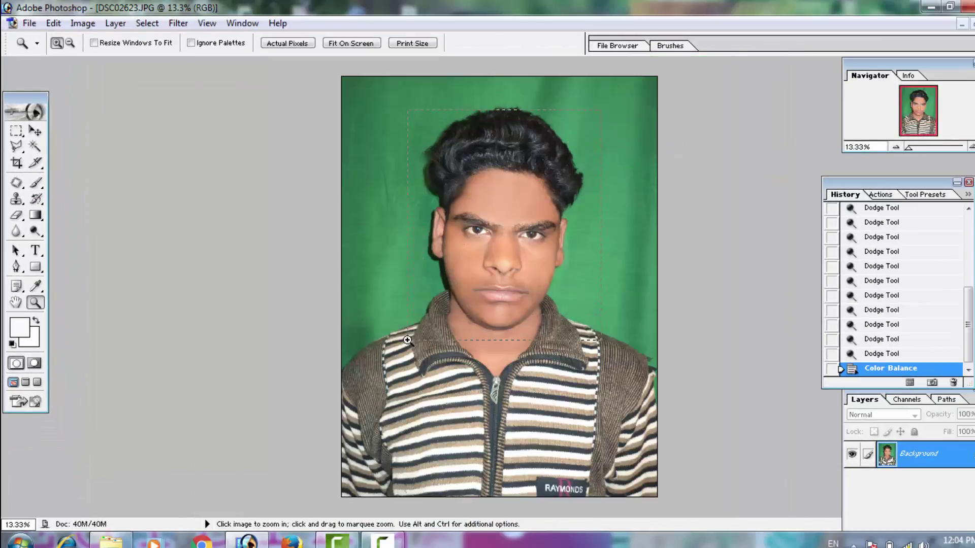
left_click_drag(408, 340, 409, 340)
right_click(580, 131)
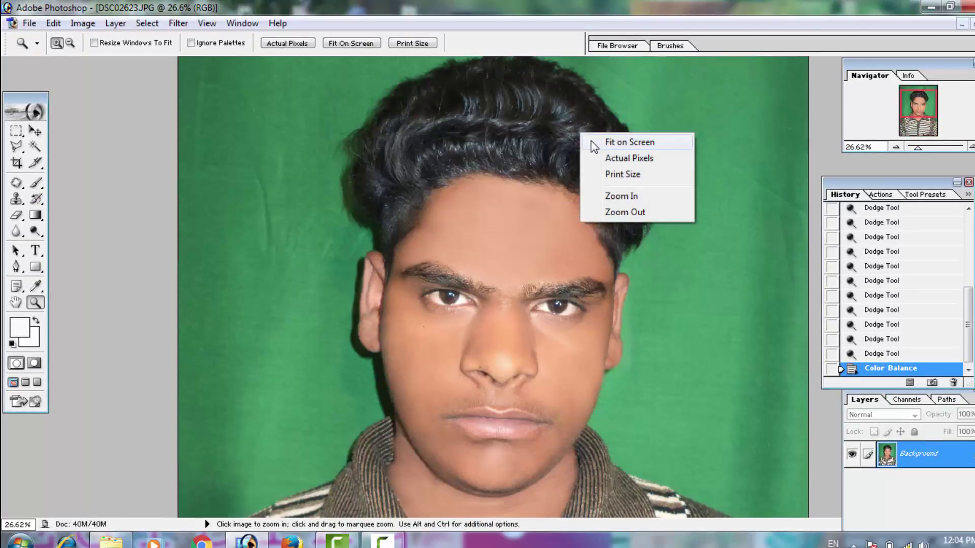
left_click(592, 145)
left_click_drag(414, 361, 415, 362)
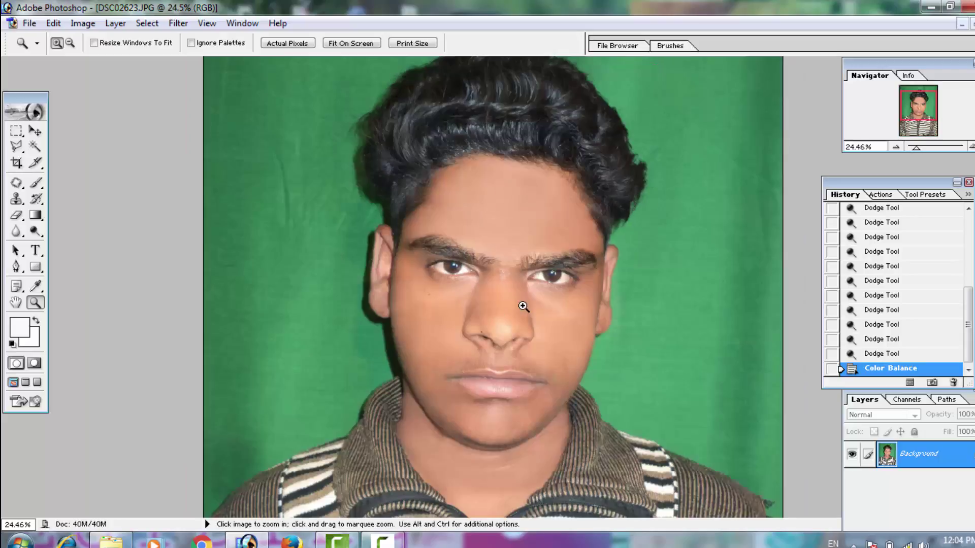
Step: In Levels, set input levels to black 4, gamma 1.15 and white 253
key("ctrl+l")
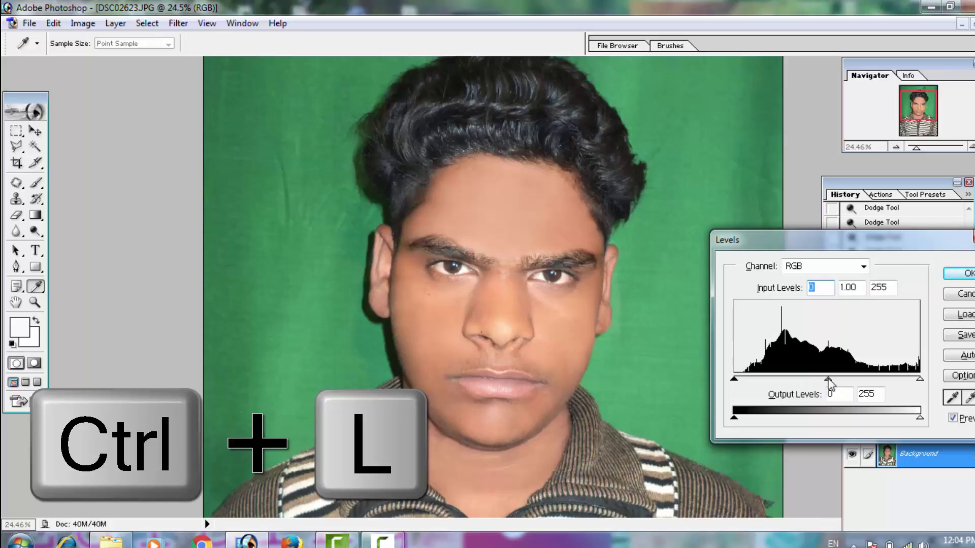
left_click_drag(829, 380, 818, 381)
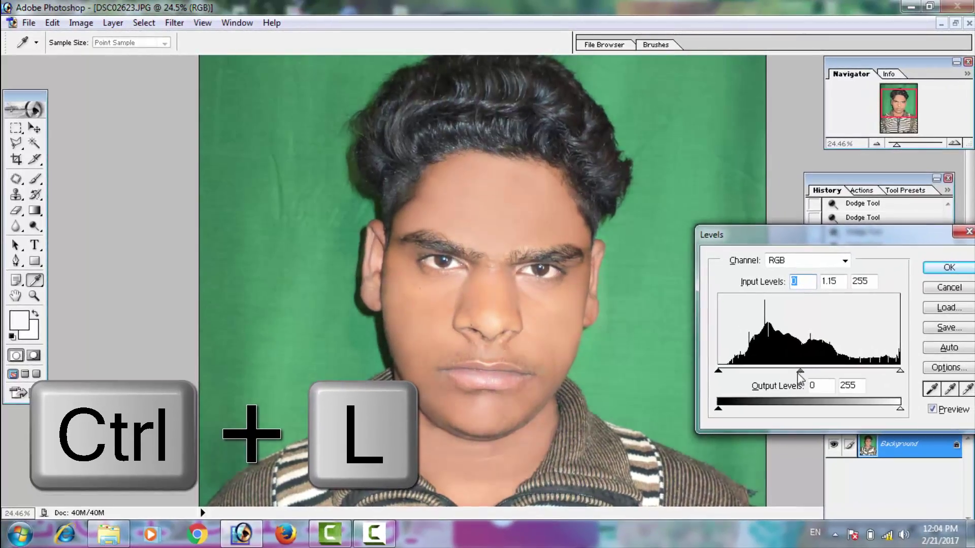
left_click_drag(797, 376, 801, 374)
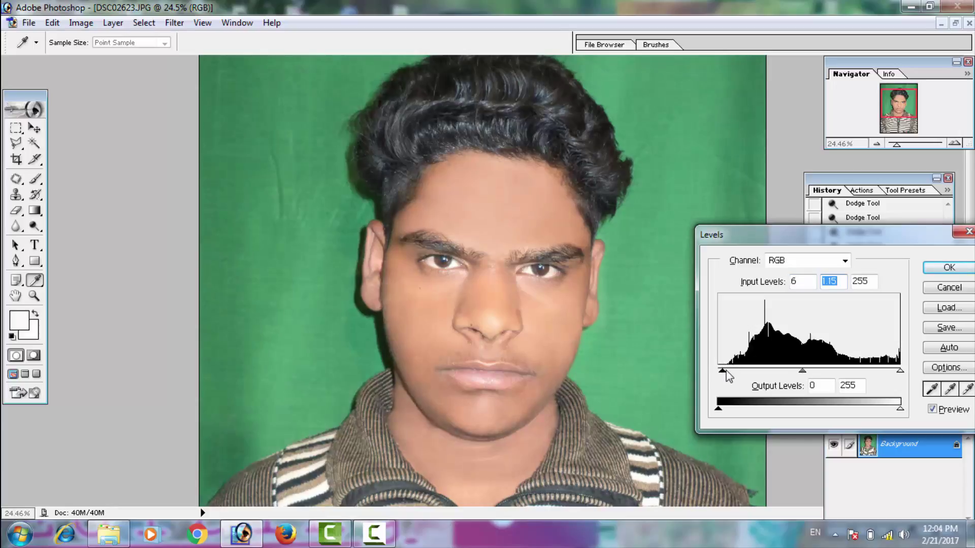
left_click_drag(727, 375, 723, 375)
left_click_drag(894, 374, 898, 373)
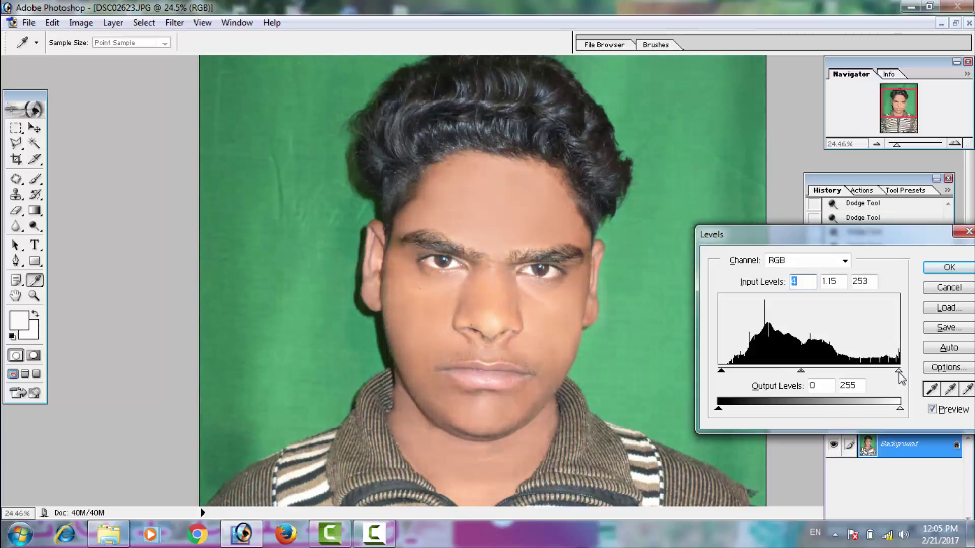
Step: Apply Levels, then lift the RGB curve with a point moving 164 to 179
left_click(948, 269)
key("ctrl+m")
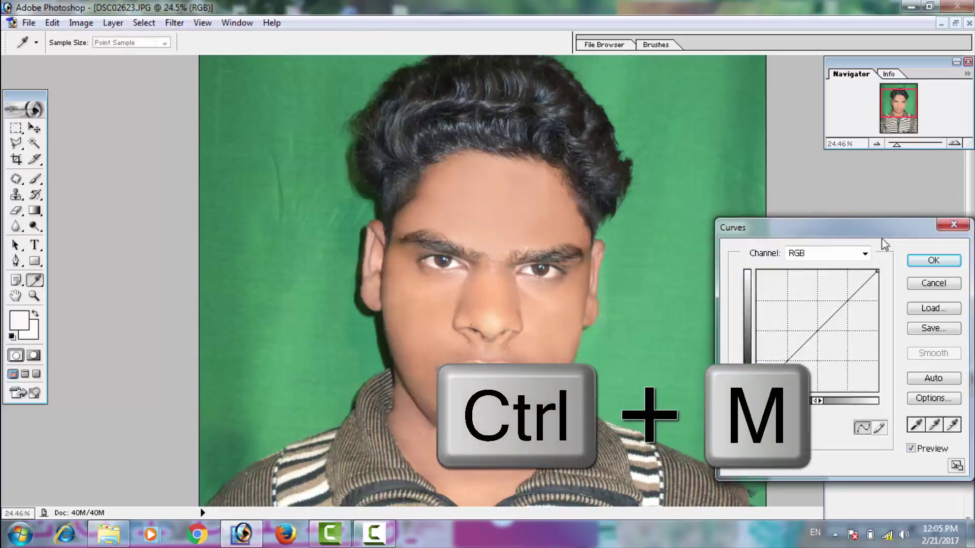
mouse_move(804, 237)
left_mouse_down()
mouse_move(799, 215)
mouse_move(807, 228)
left_mouse_up()
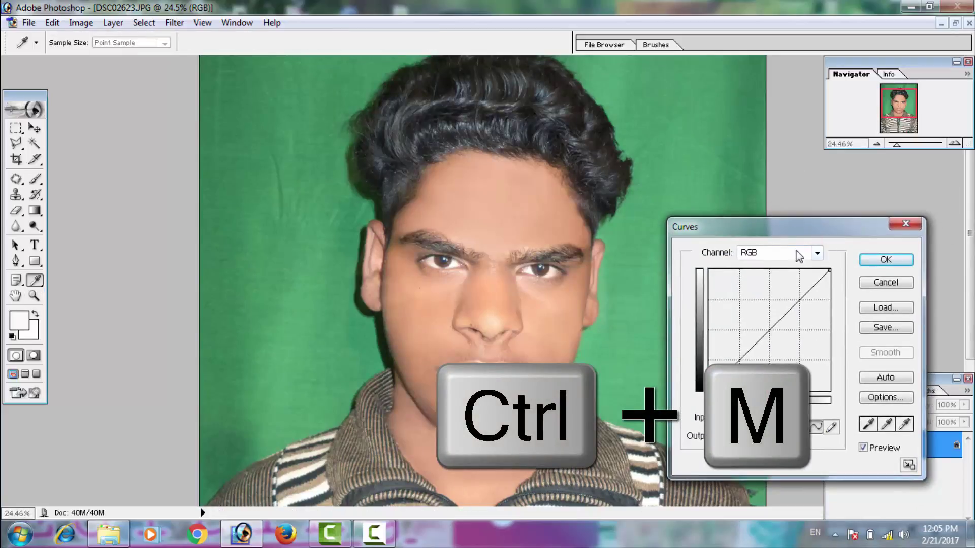
left_click(787, 305)
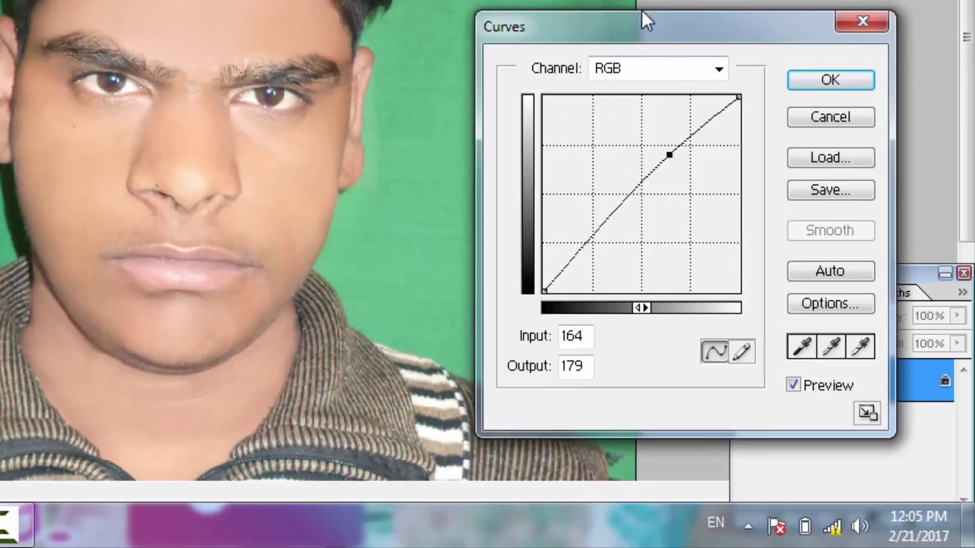
Step: Raise the Blue channel curve with a point at 161/167 and apply Curves
left_click(639, 70)
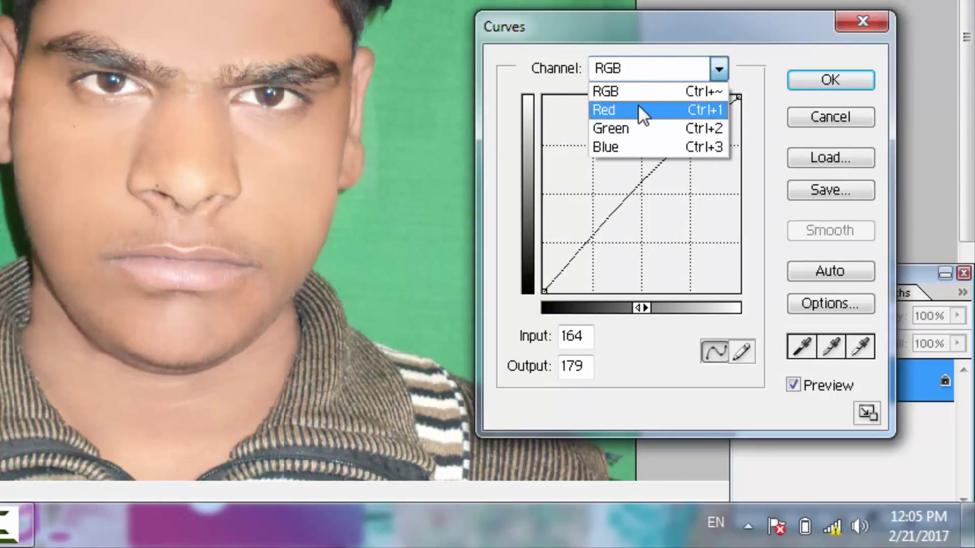
left_click(617, 147)
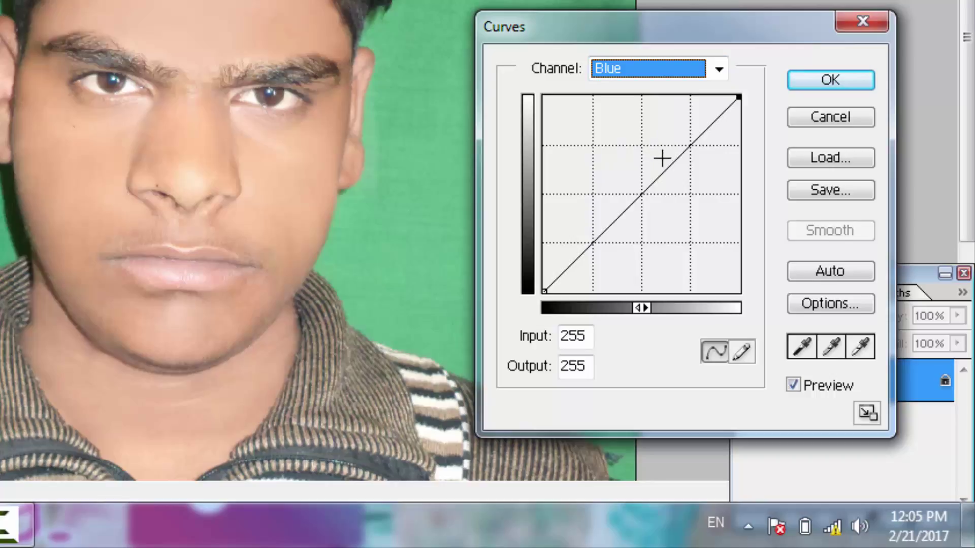
left_click(665, 161)
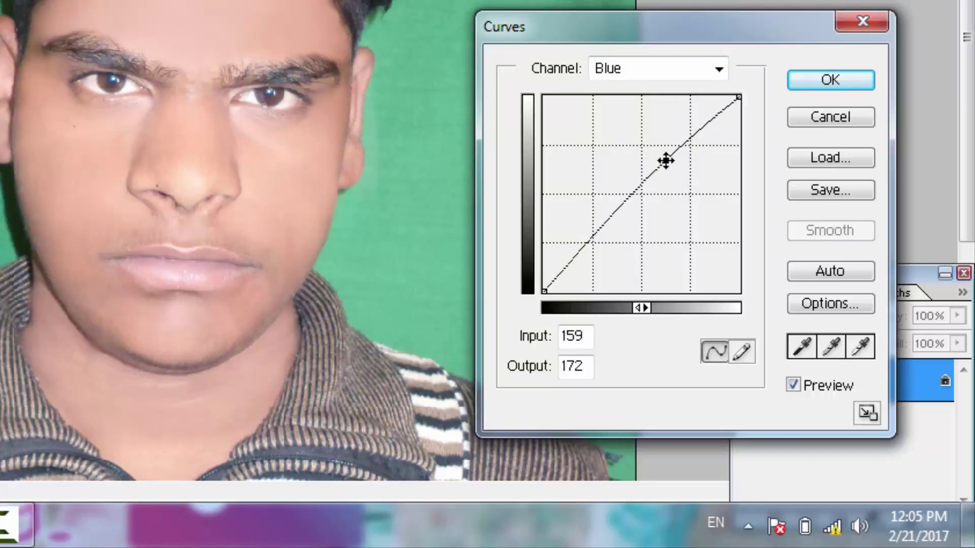
left_click_drag(665, 161, 667, 164)
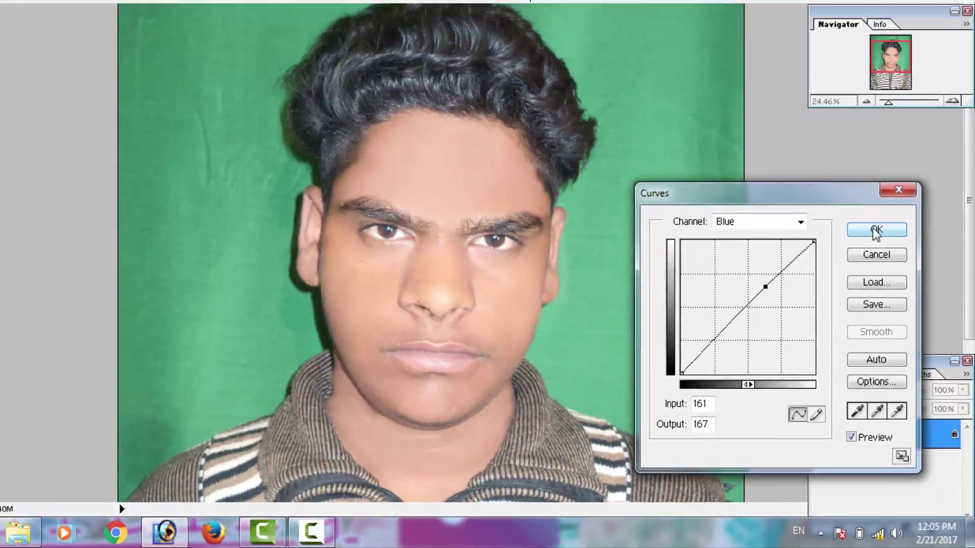
left_click(831, 79)
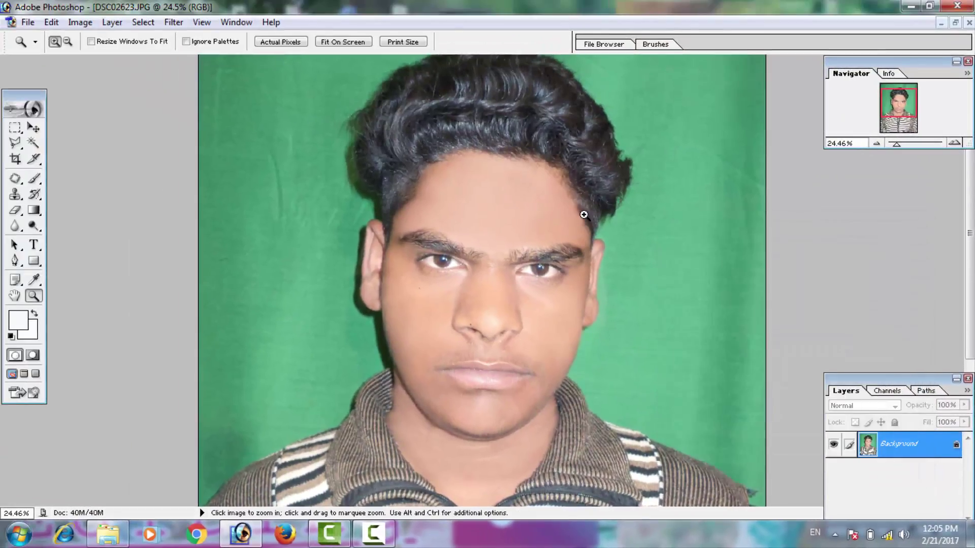
Step: Burn the sweater's right panel with a 506 px brush at 28% midtones
right_click(584, 214)
left_click(632, 224)
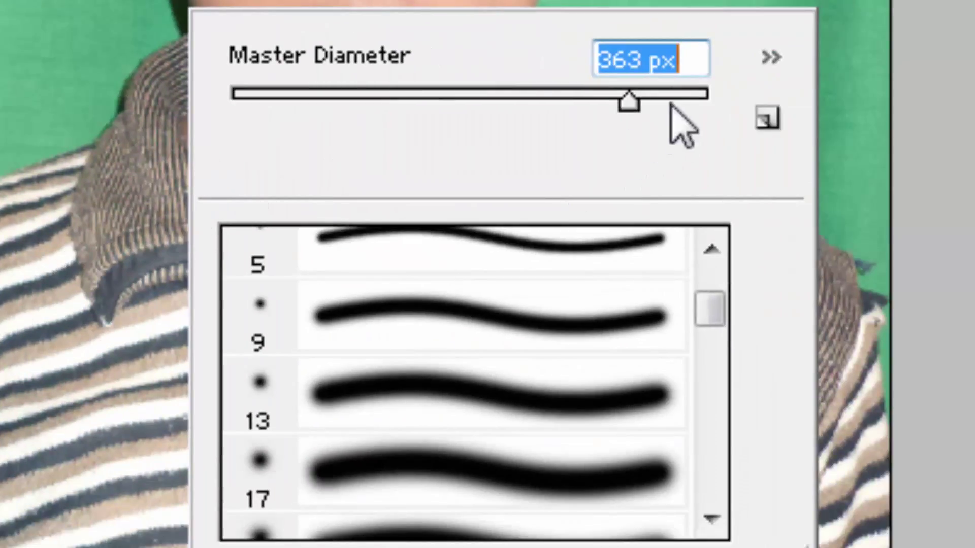
type("506")
key("Return")
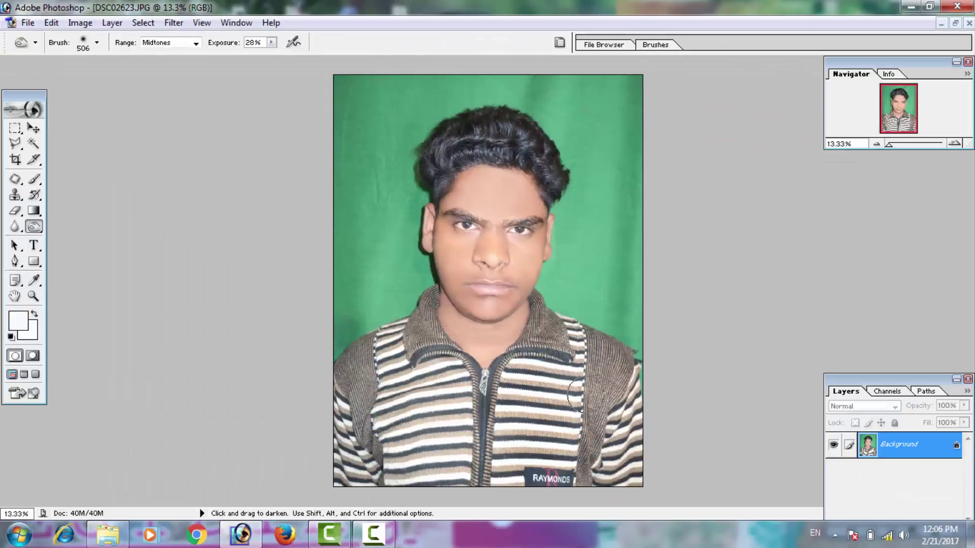
mouse_move(575, 395)
left_mouse_down()
mouse_move(589, 479)
mouse_move(447, 429)
mouse_move(428, 464)
mouse_move(536, 374)
mouse_move(567, 318)
mouse_move(514, 418)
mouse_move(570, 290)
left_mouse_up()
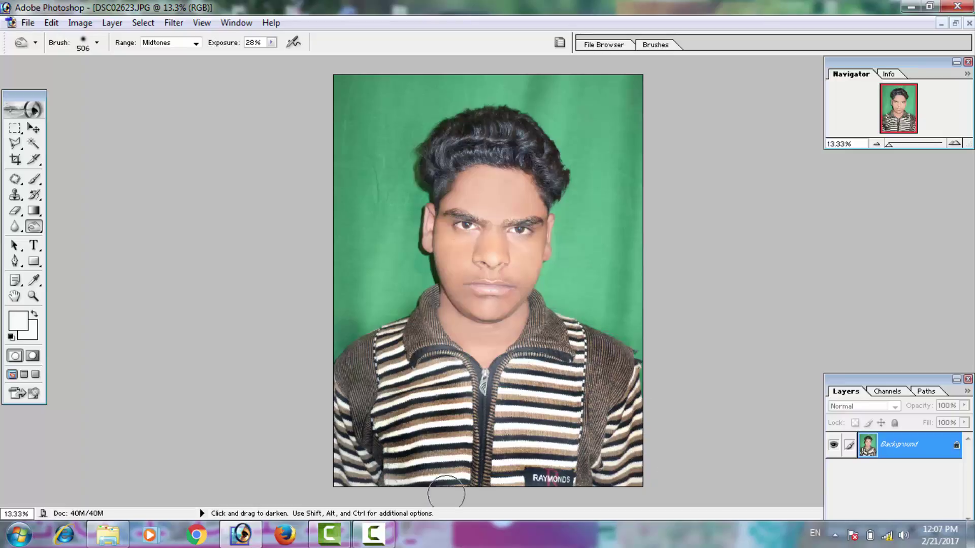
Step: Shrink the brush to 171 px and burn both sides of the collar
scroll(570, 290, "up", 3)
right_click(332, 336)
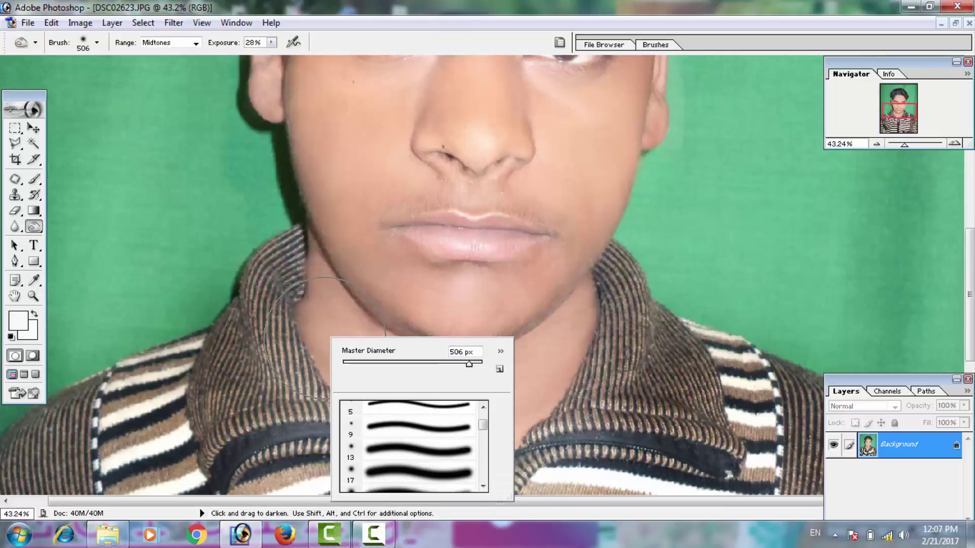
left_click_drag(374, 364, 358, 364)
key("Return")
left_click_drag(255, 404, 284, 386)
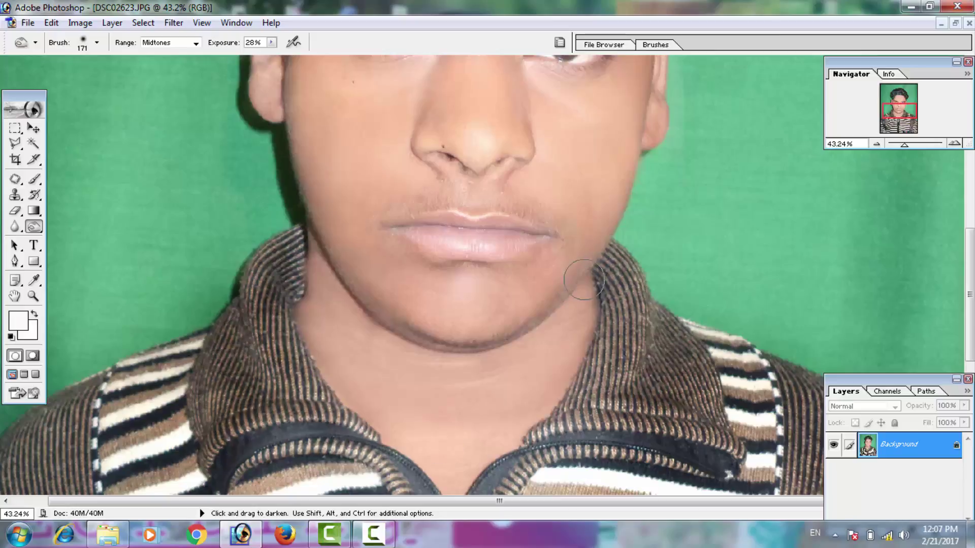
left_click_drag(604, 275, 621, 262)
right_click(625, 366)
left_click(653, 374)
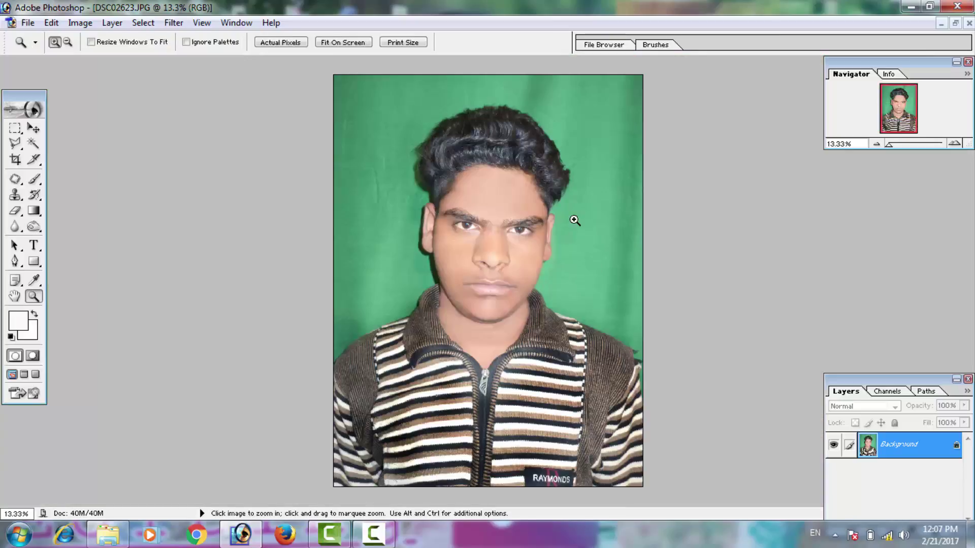
left_click(577, 217, "ctrl")
right_click(440, 268)
key("Return")
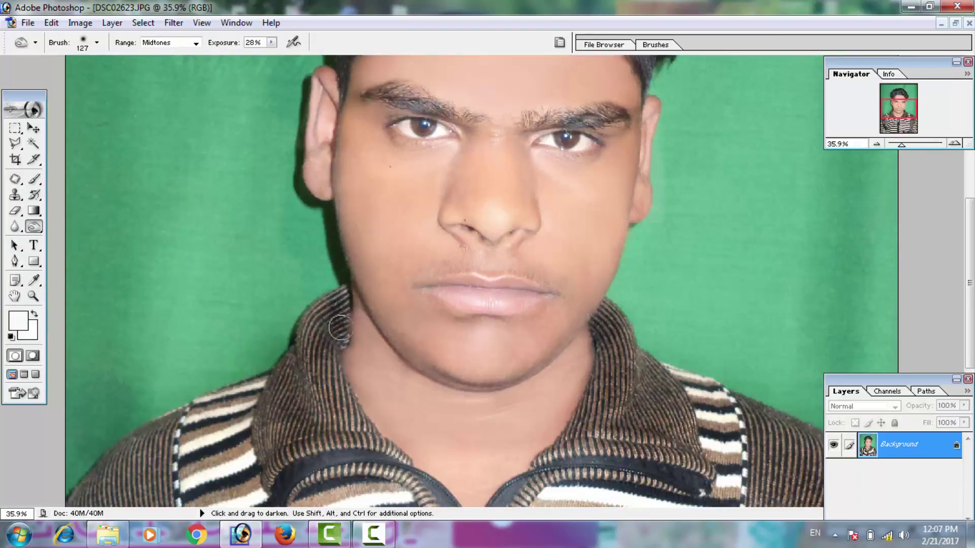
key("z")
key("ctrl+0")
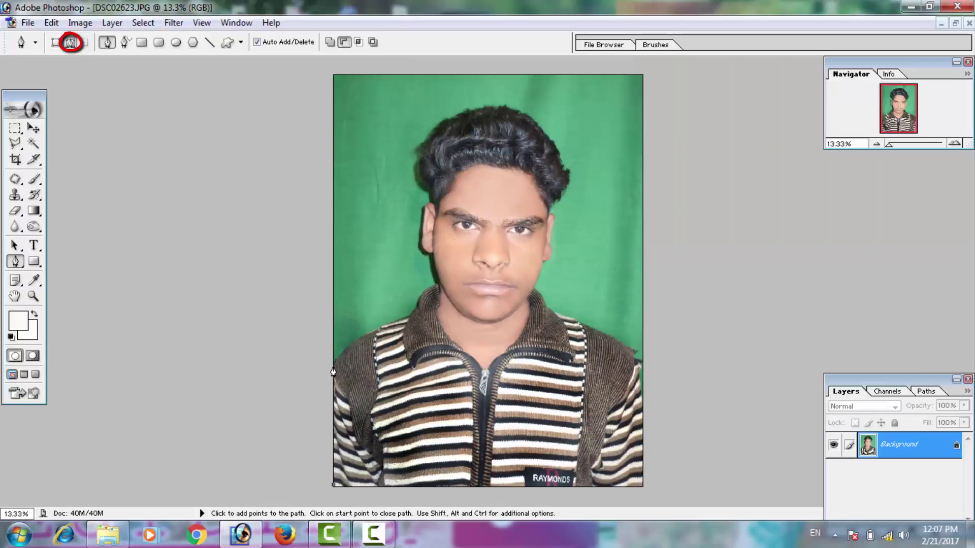
Step: Start the Pen outline at the left edge, tracing up the collar, neck, ear and over the hair
left_click(333, 366)
left_click_drag(379, 325, 410, 316)
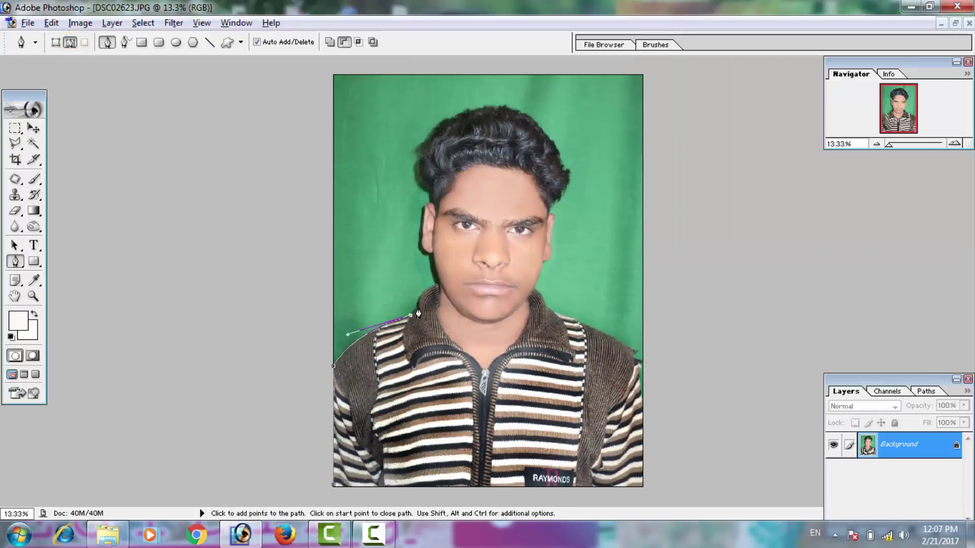
key("ctrl+plus")
key("ctrl+plus")
key("ctrl+plus")
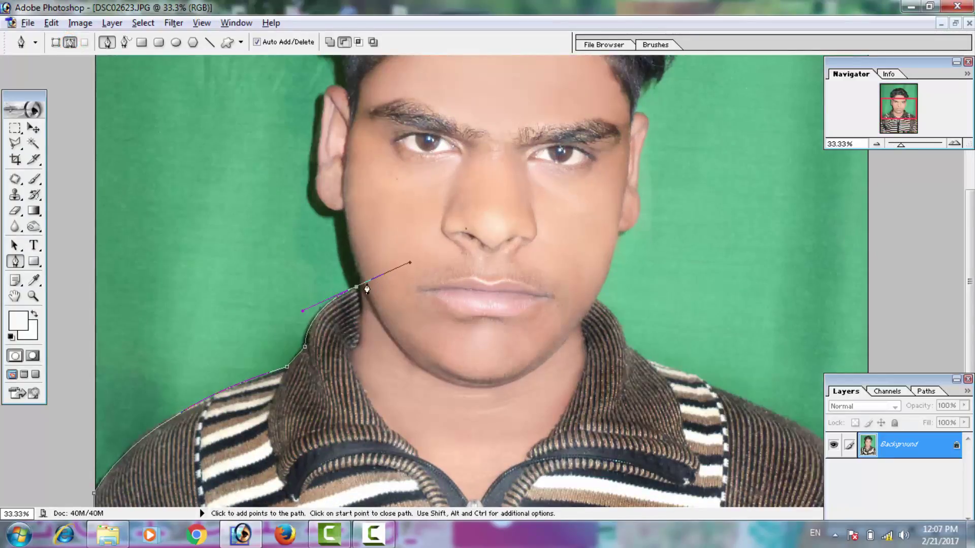
left_click(361, 281)
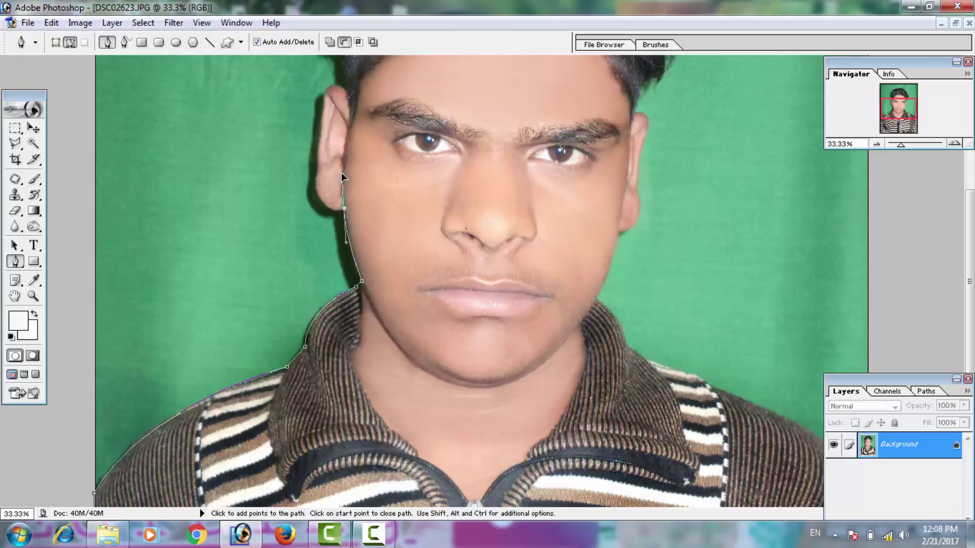
scroll(328, 348, "up", 5)
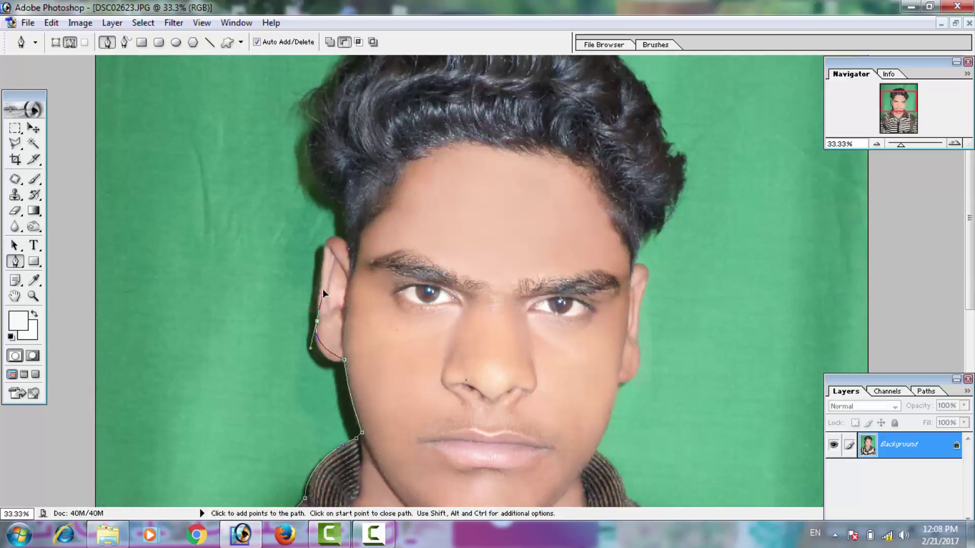
left_click(323, 274)
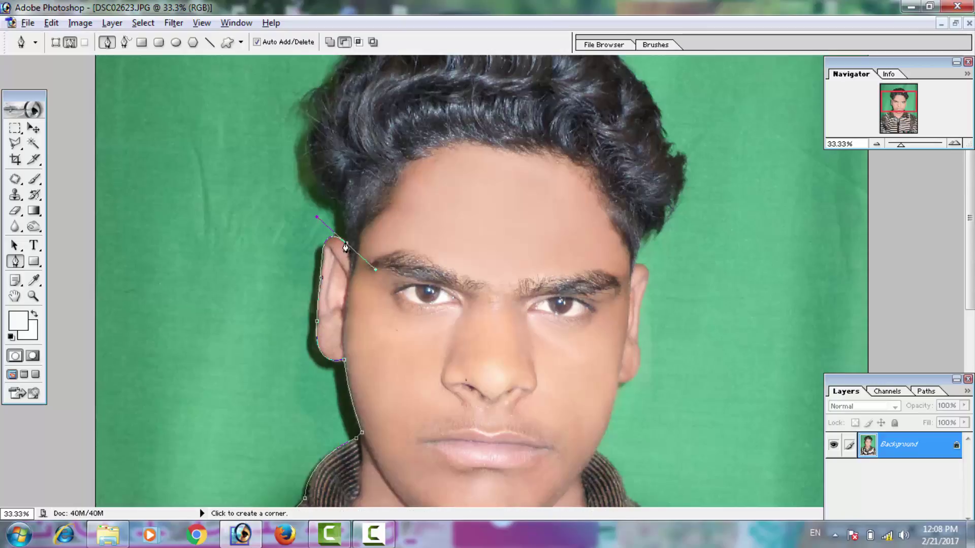
scroll(376, 268, "up", 3)
left_click_drag(349, 166, 389, 142)
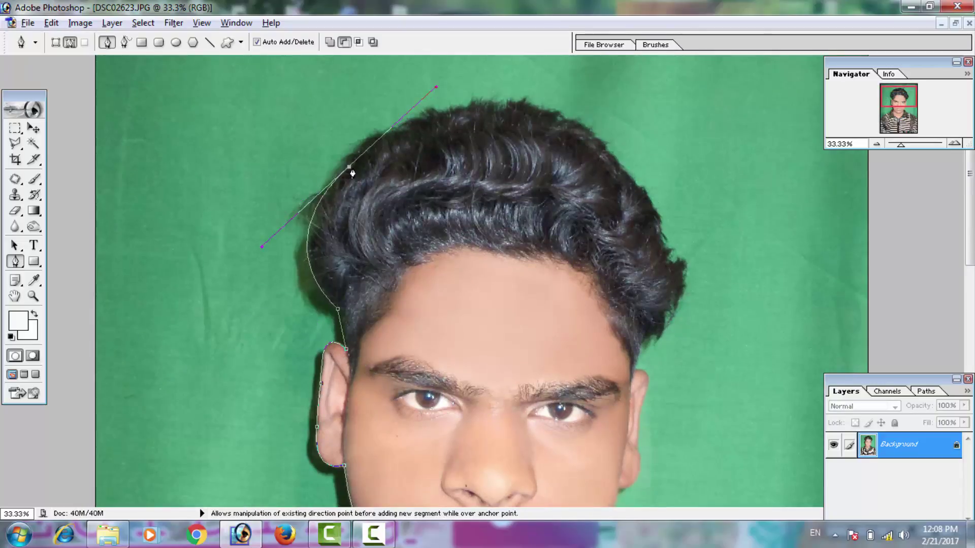
left_click_drag(593, 134, 744, 221)
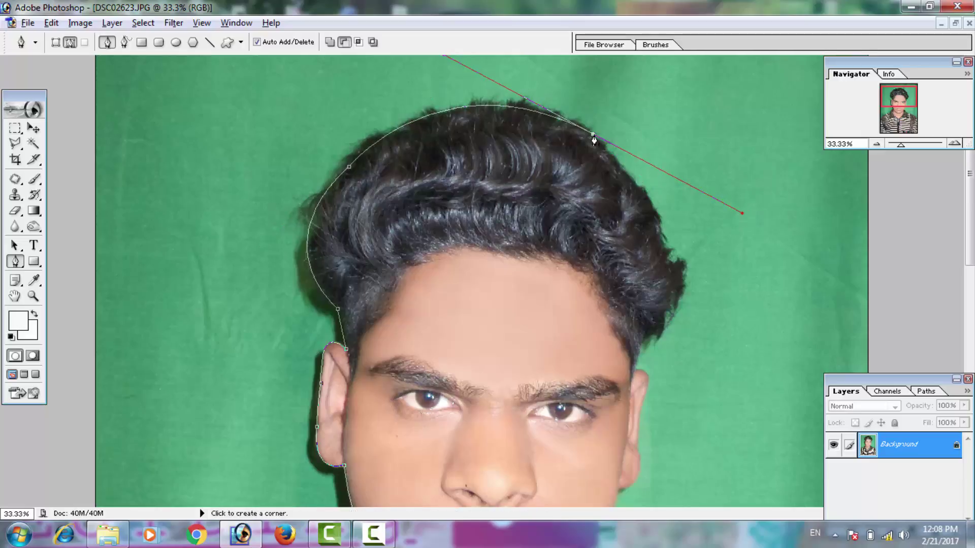
Step: Trace down the hair's right side, below the ear and neck, then close the path at its start
left_click_drag(660, 237, 652, 280)
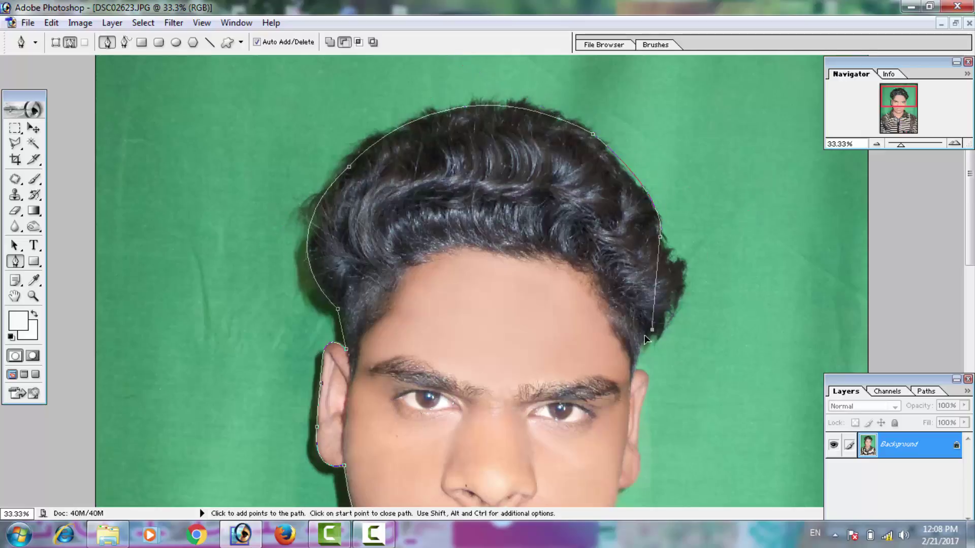
left_click_drag(646, 339, 633, 380)
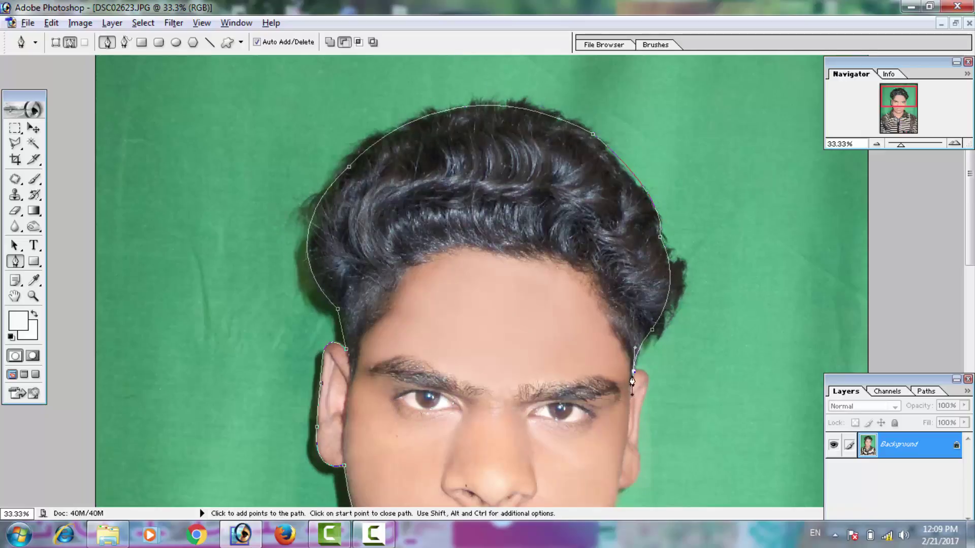
key("ctrl+plus")
scroll(624, 224, "down", 3)
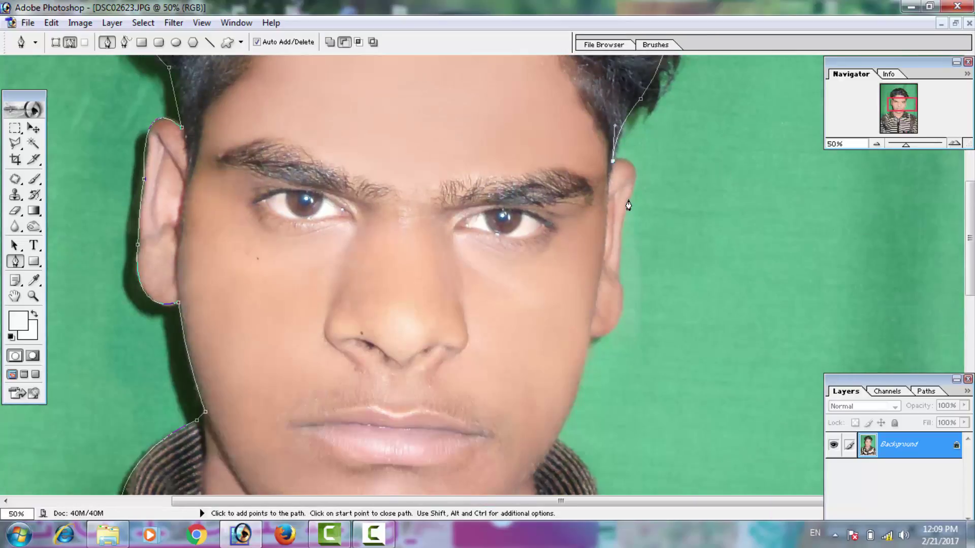
left_click_drag(629, 201, 608, 251)
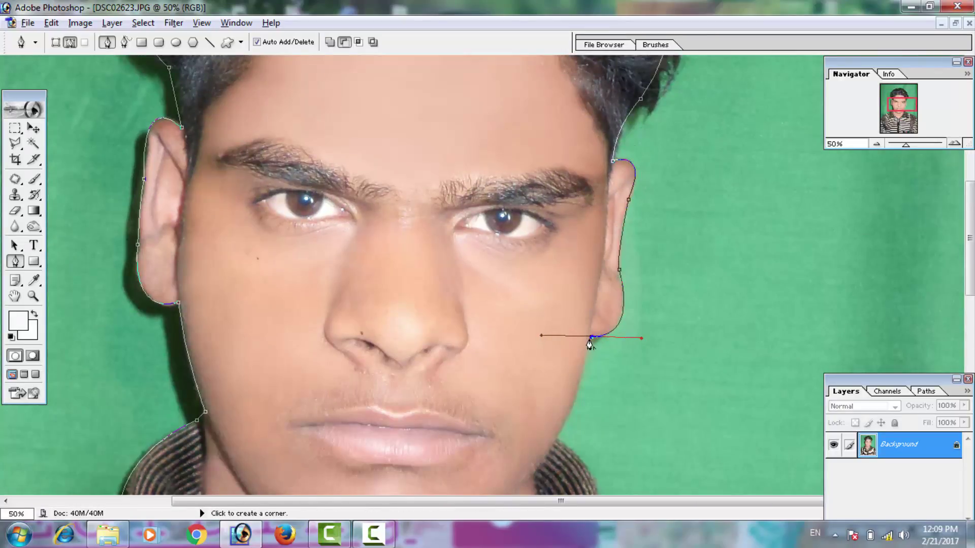
scroll(626, 287, "down", 5)
scroll(626, 286, "left", 2)
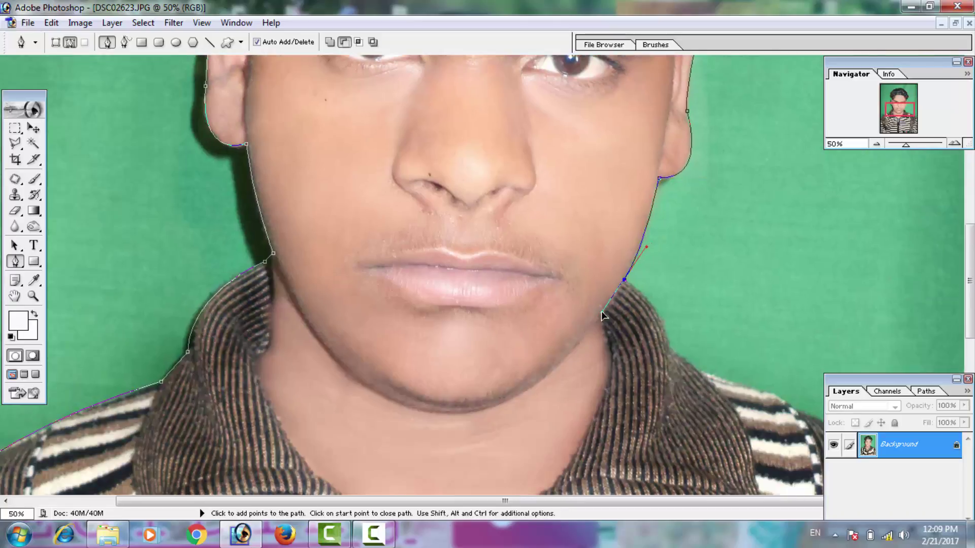
key("ctrl+minus")
left_click_drag(626, 330, 645, 353)
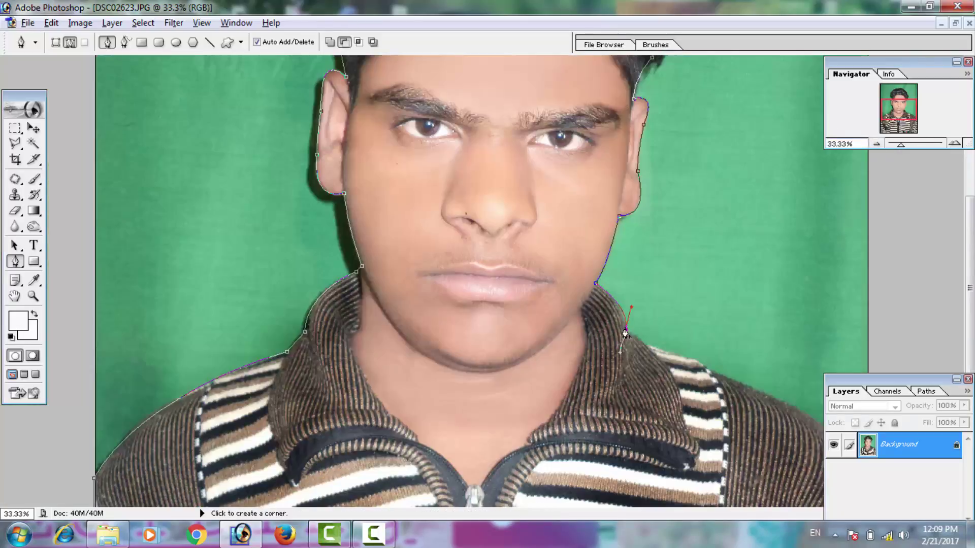
key("ctrl+minus")
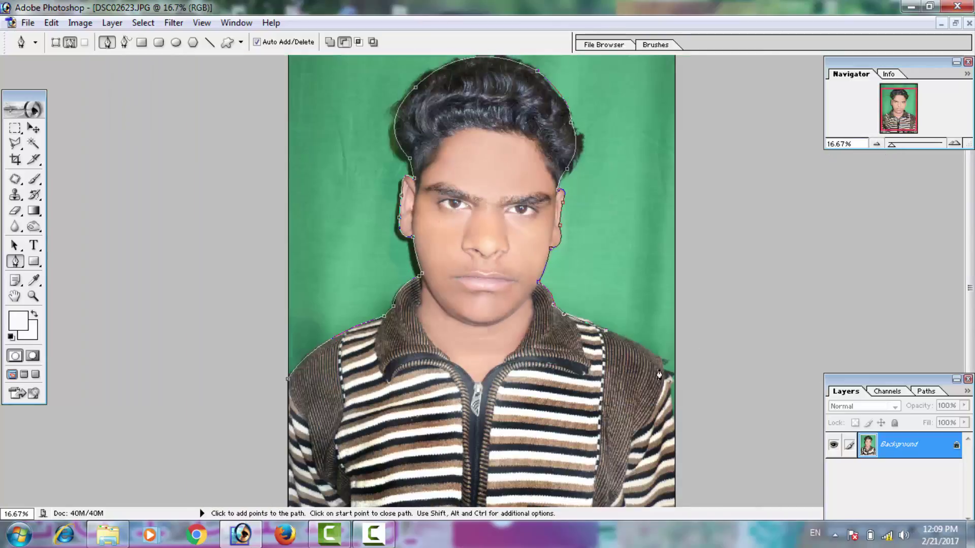
left_click(673, 417)
key("ctrl+minus")
left_click(345, 473)
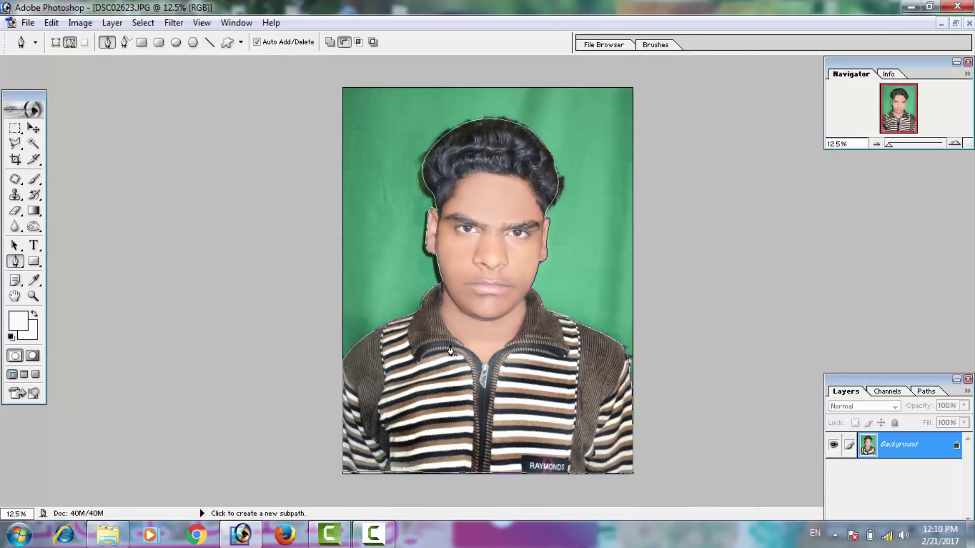
Step: Open Make Selection for the outline path and enter a 5-pixel feather radius
right_click(451, 350)
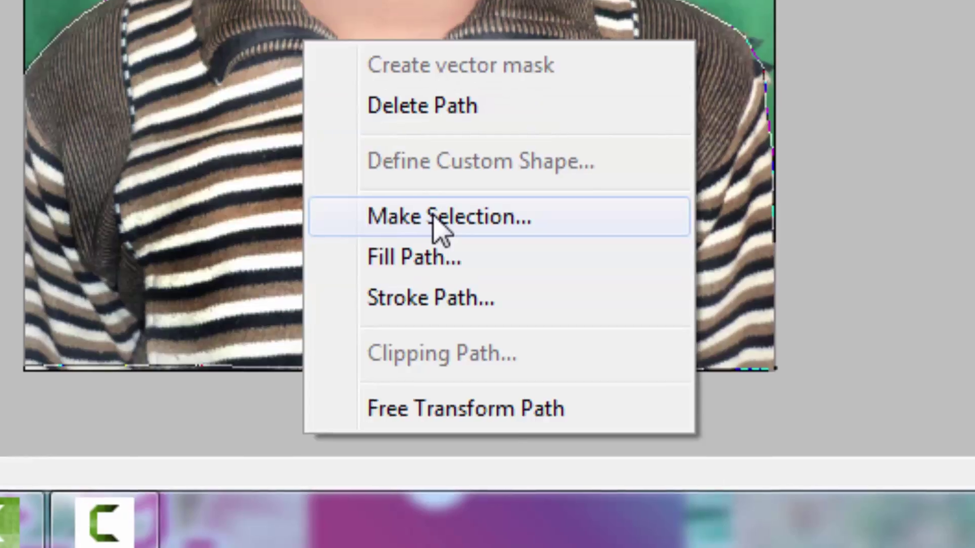
left_click(434, 202)
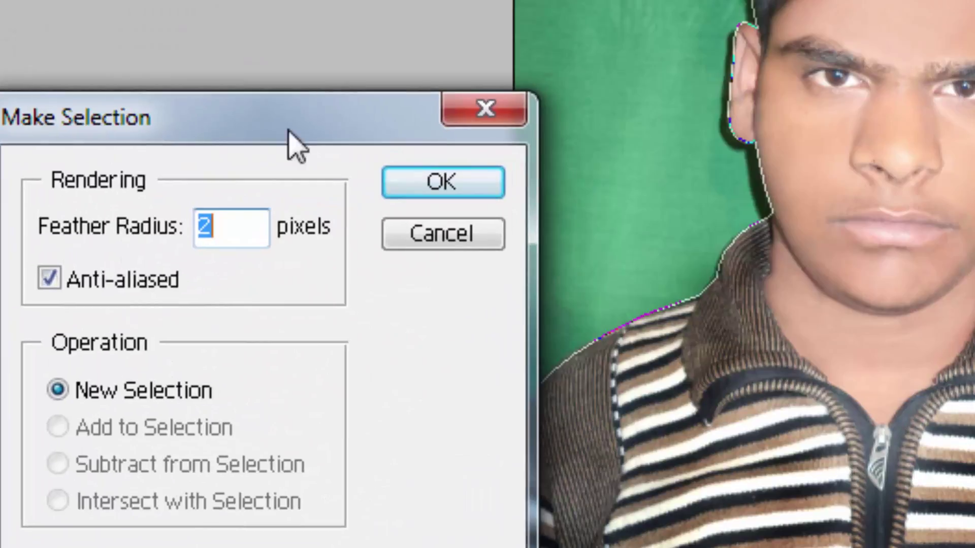
left_click_drag(292, 140, 566, 177)
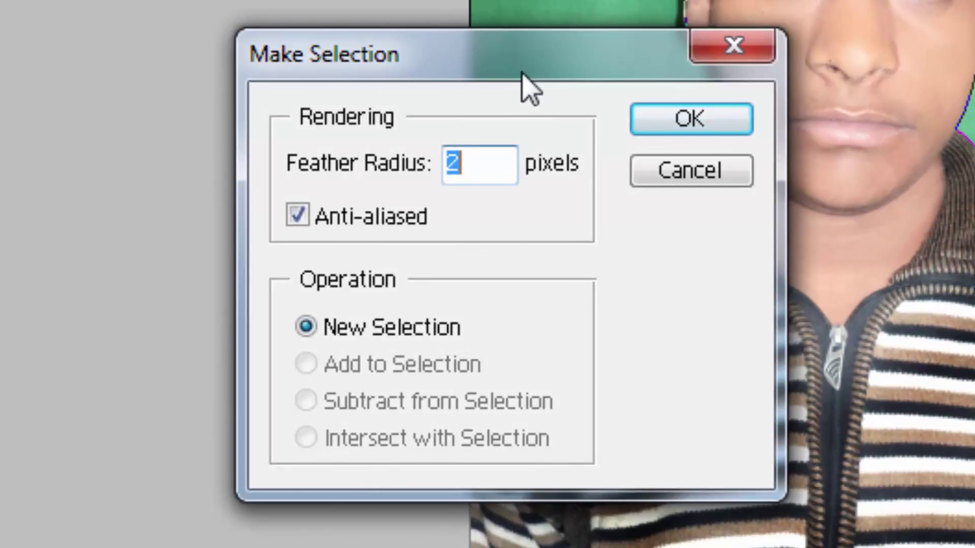
mouse_move(523, 74)
left_mouse_down()
mouse_move(392, 26)
mouse_move(290, 19)
left_mouse_up()
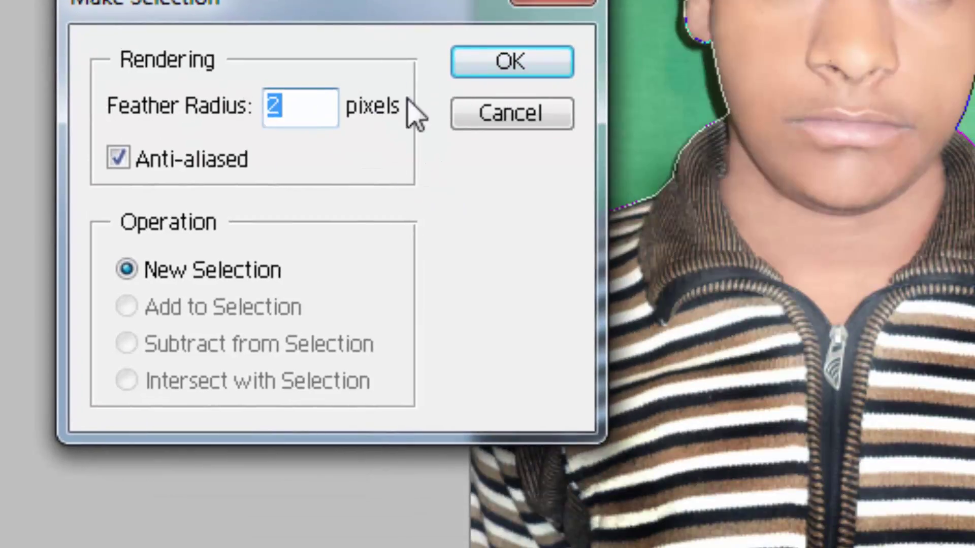
type("5")
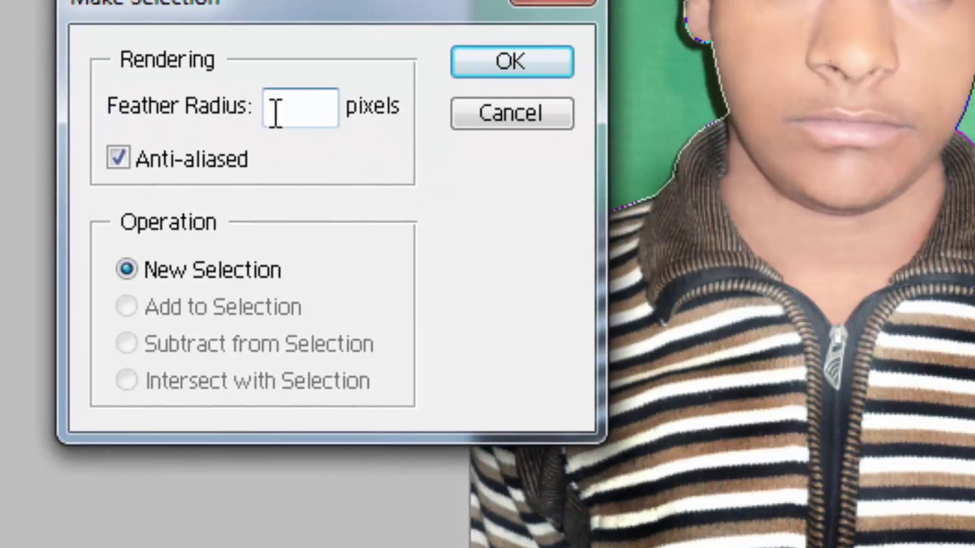
Step: Confirm the 5 px feathered selection, hide the green Background layer, and zoom in on the face
key("Return")
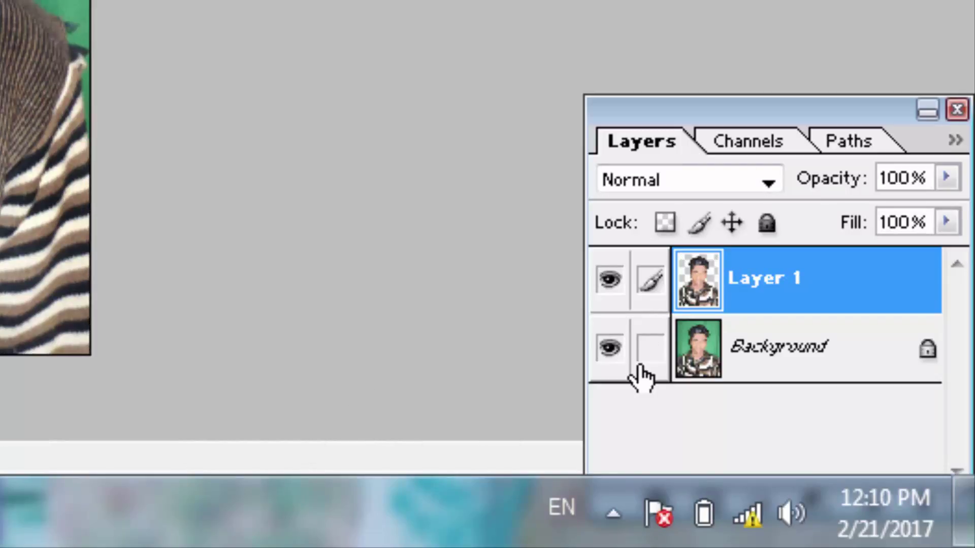
left_click(612, 366)
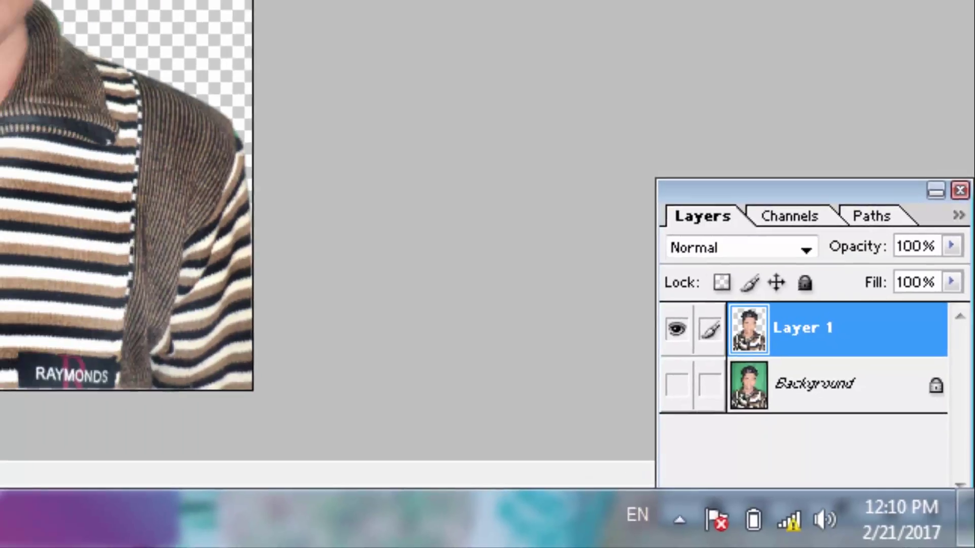
left_click(564, 162)
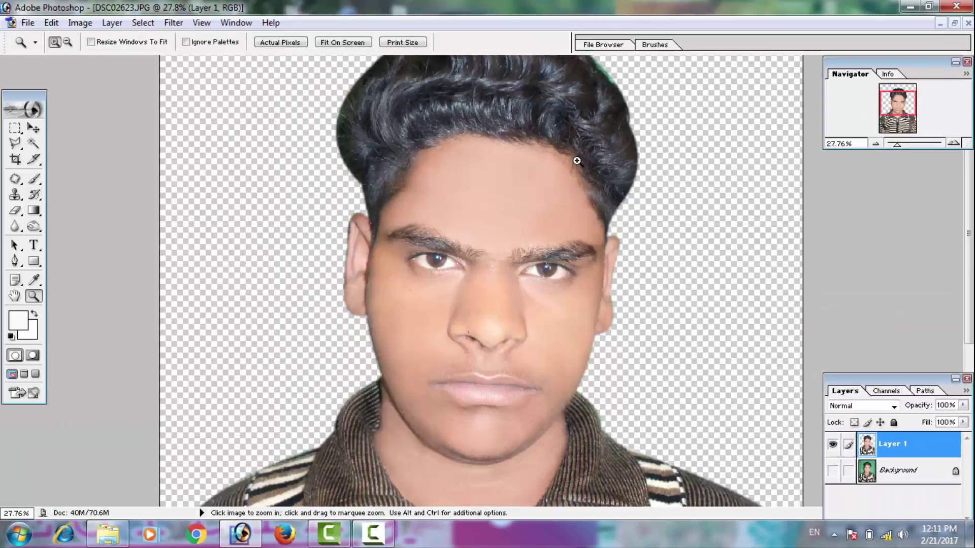
left_click_drag(576, 161, 336, 366)
key("ctrl+0")
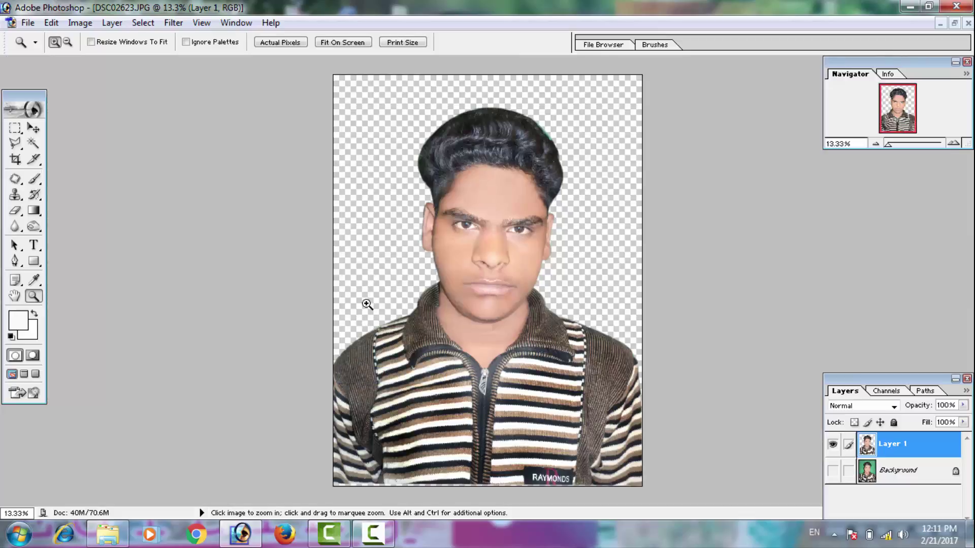
left_click_drag(419, 349, 571, 138)
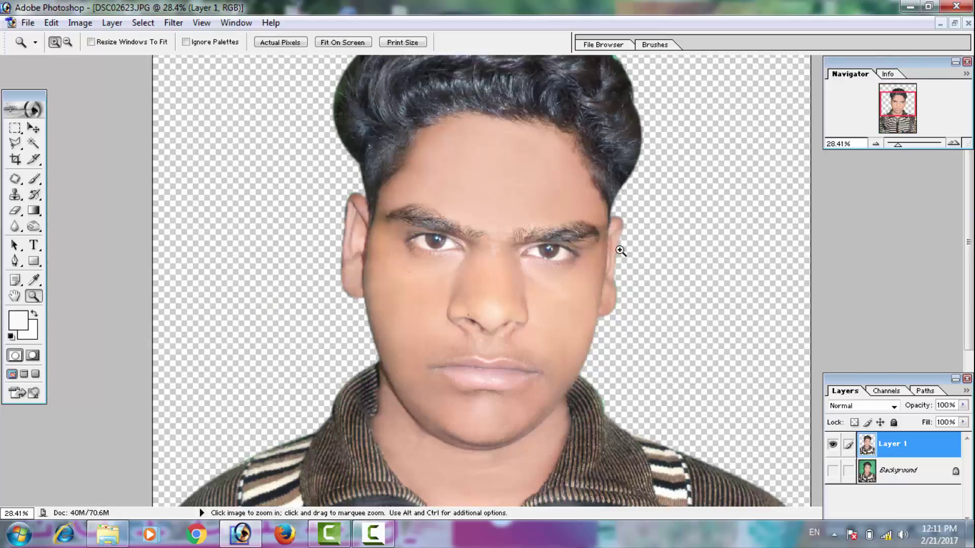
Step: Select the Dodge tool with Midtones range and a soft brush enlarged to 169 px
left_click_drag(33, 226, 83, 224)
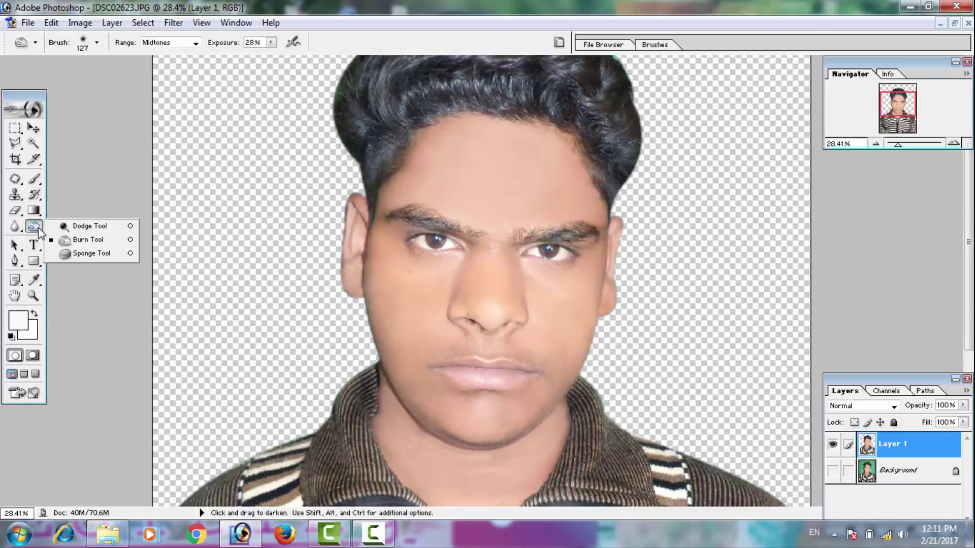
left_click(170, 43)
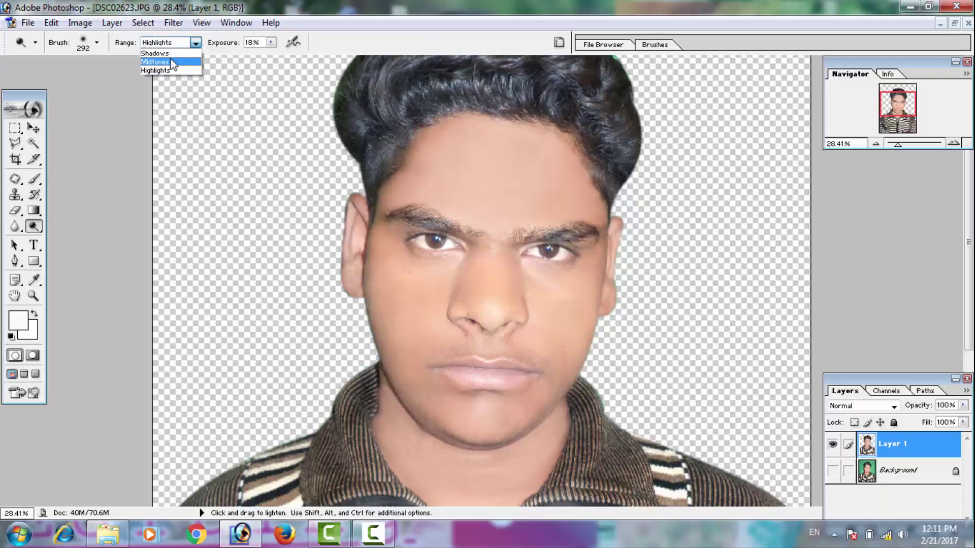
left_click(160, 60)
right_click(541, 253)
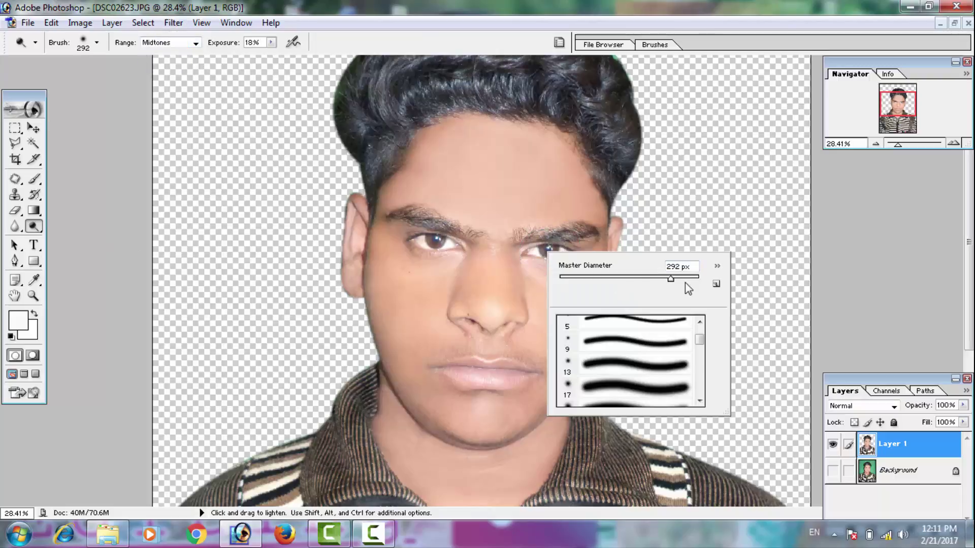
right_click(406, 226)
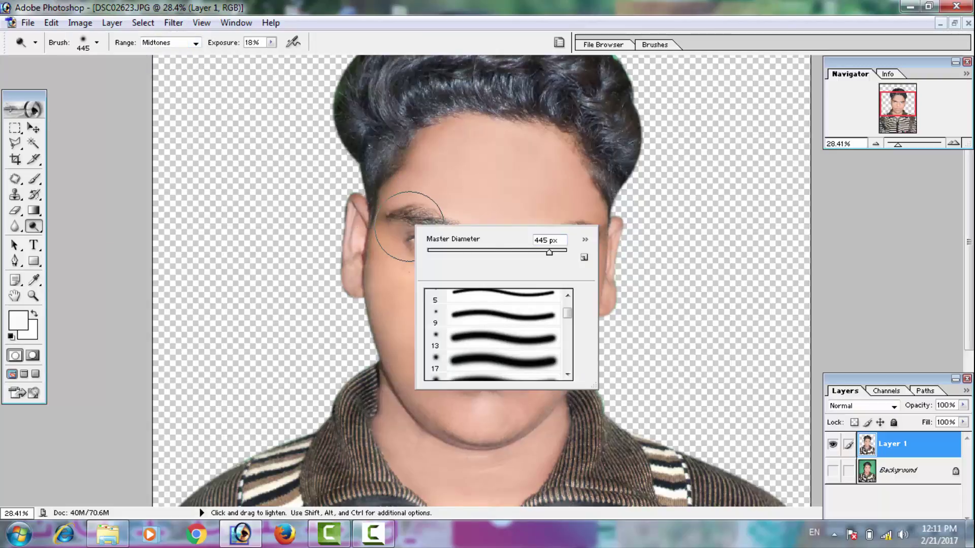
left_click(512, 332)
left_click_drag(459, 252, 475, 252)
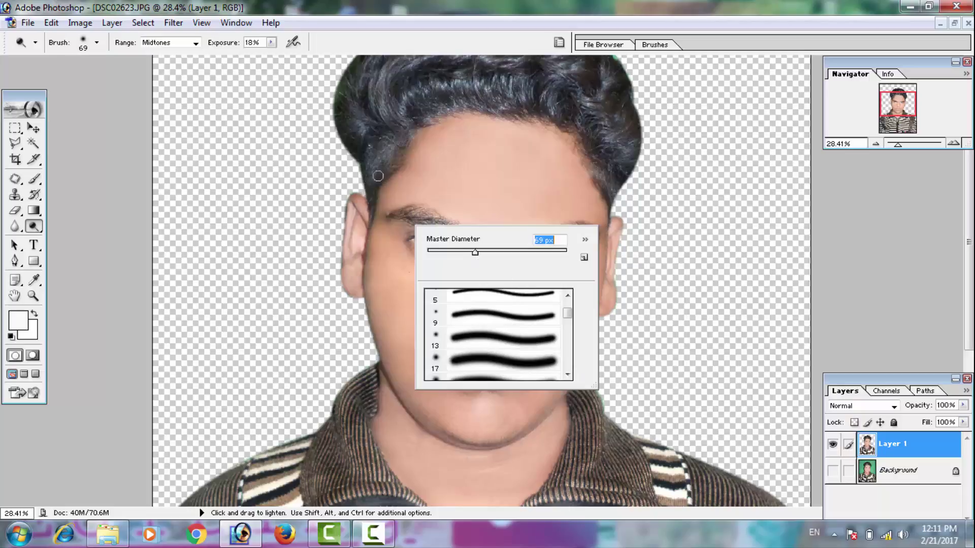
left_click(505, 252)
key("Return")
right_click(379, 208)
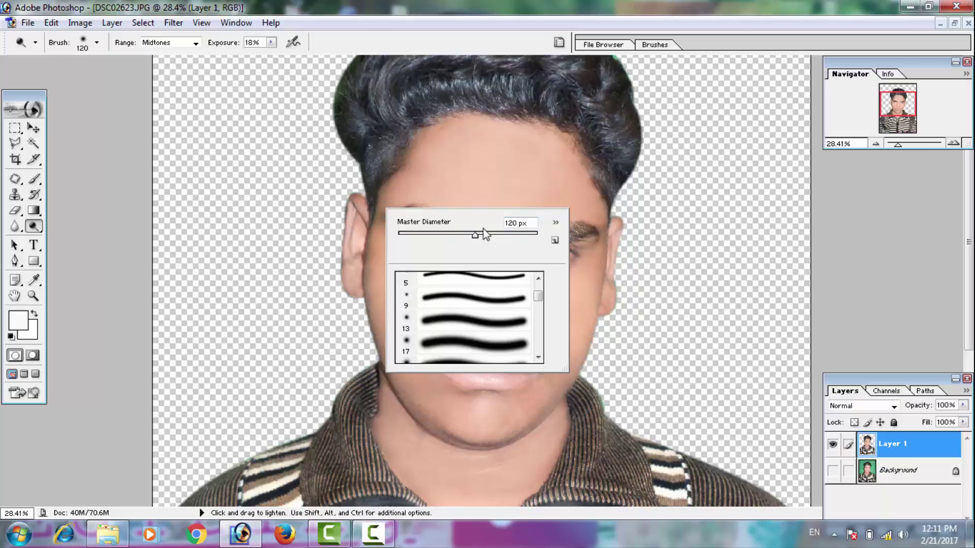
left_click_drag(485, 234, 491, 235)
key("Return")
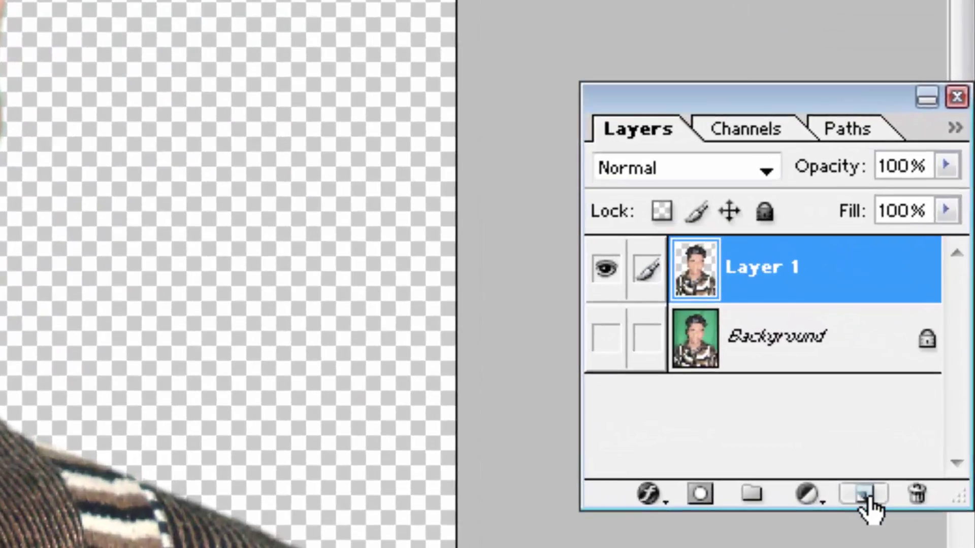
Step: Add empty Layer 2 and set the foreground colour to bright blue 2D00EF
left_click(863, 495, "ctrl")
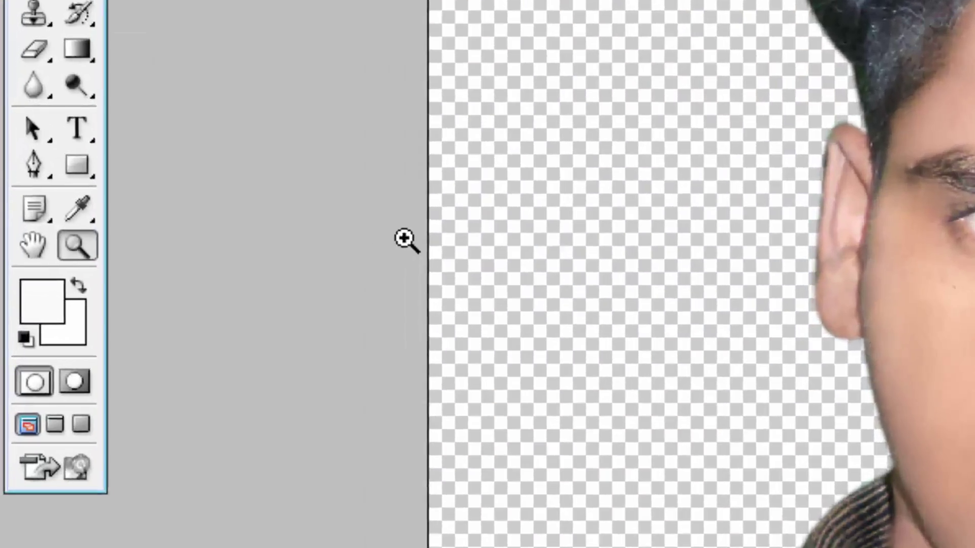
left_click(44, 306)
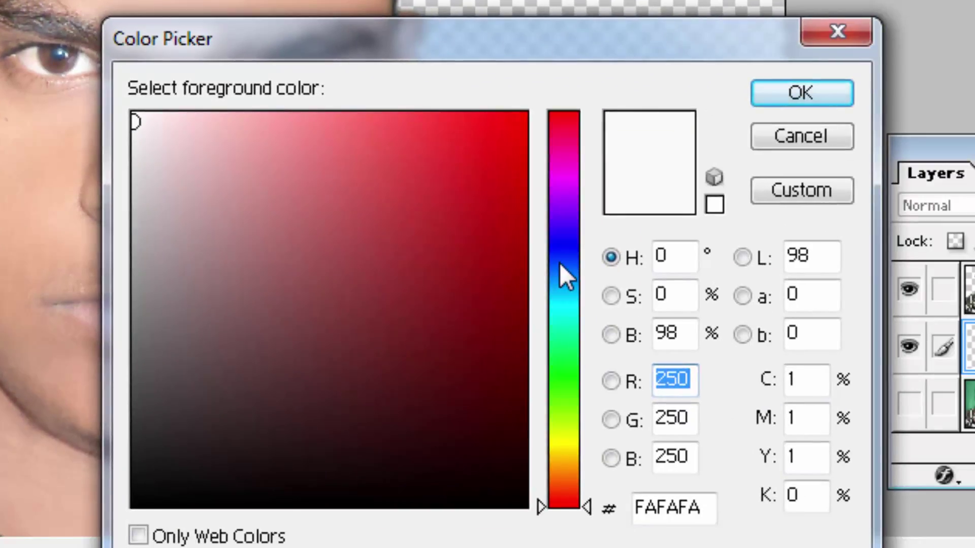
left_click_drag(559, 262, 559, 255)
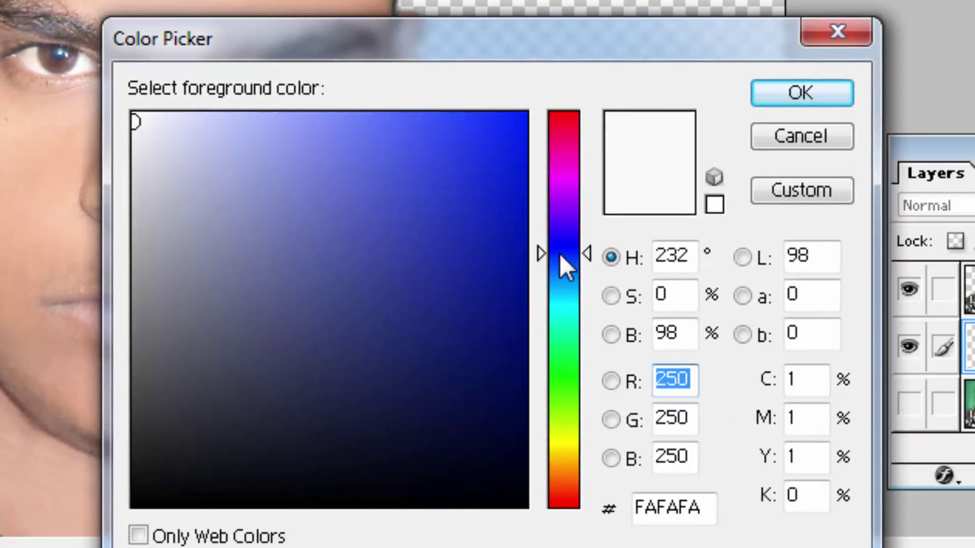
left_click_drag(394, 207, 534, 137)
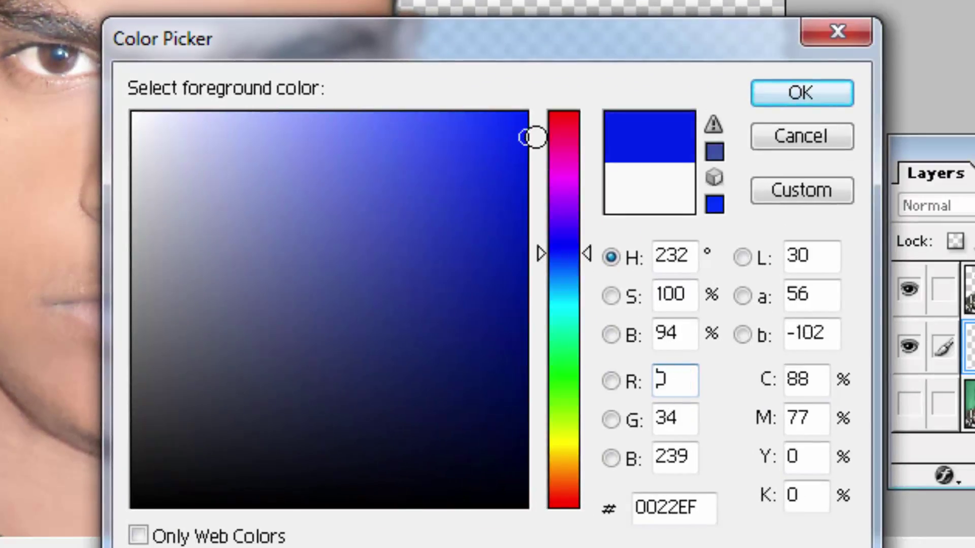
left_click(543, 137)
left_click(565, 232)
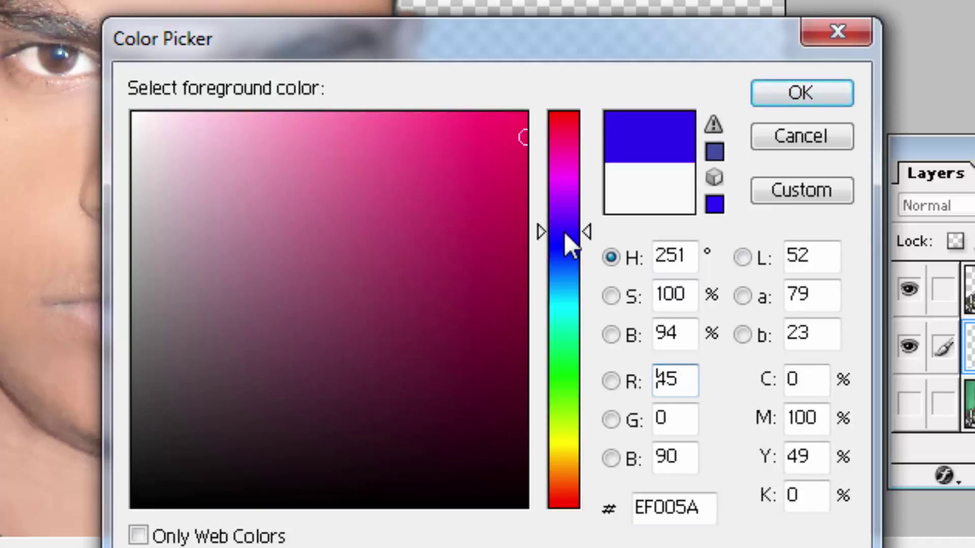
left_click(785, 96)
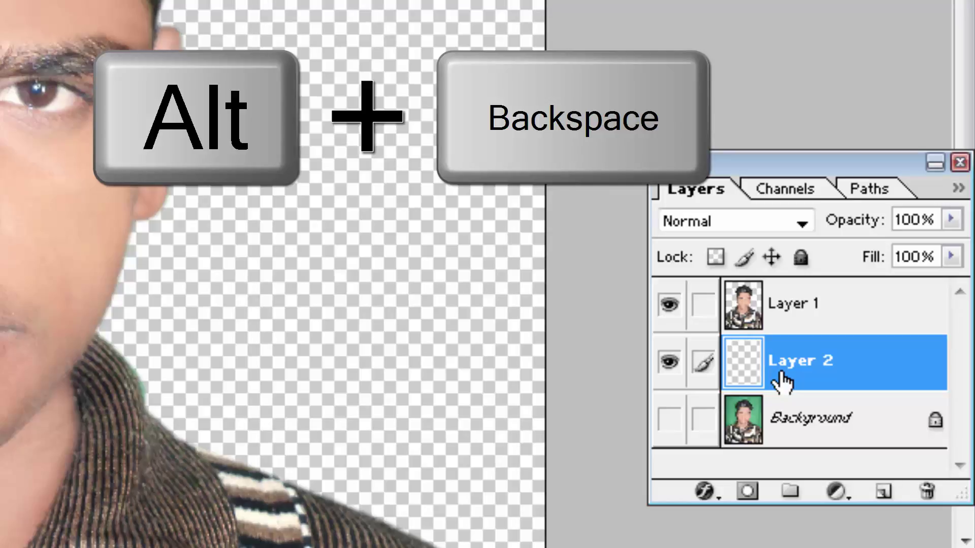
Step: Fill Layer 2 with the blue foreground colour and zoom in on the hair
key("alt+BackSpace")
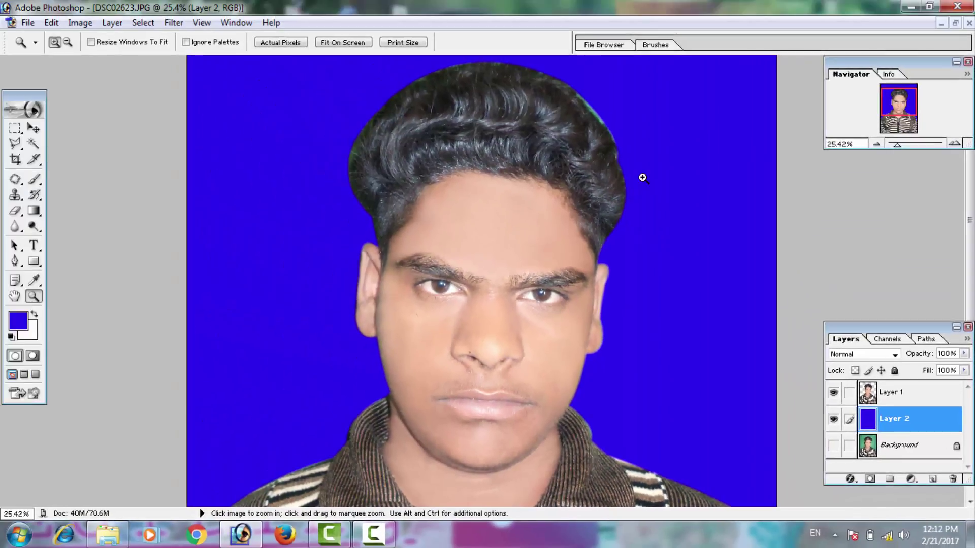
right_click(642, 177)
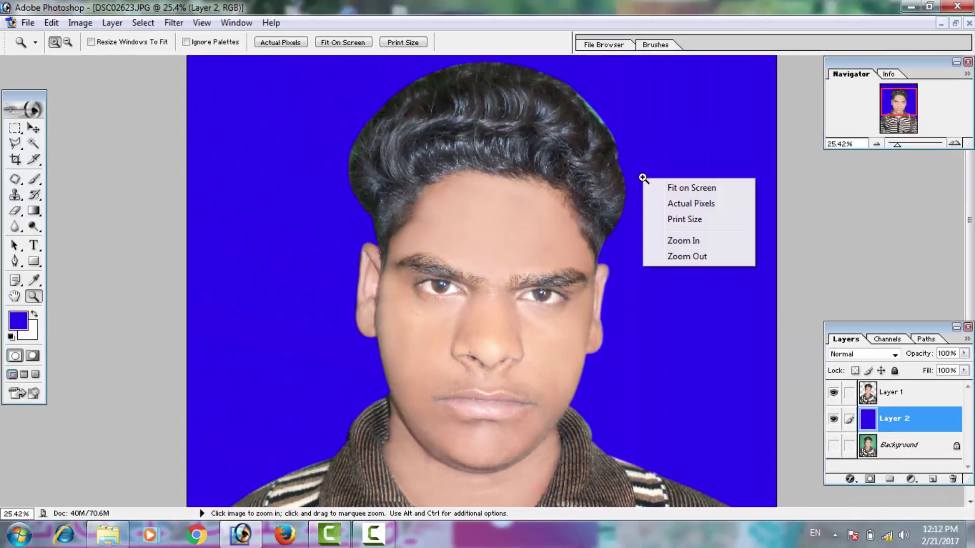
left_click(660, 203)
right_click(658, 191)
left_click(678, 218)
right_click(680, 217)
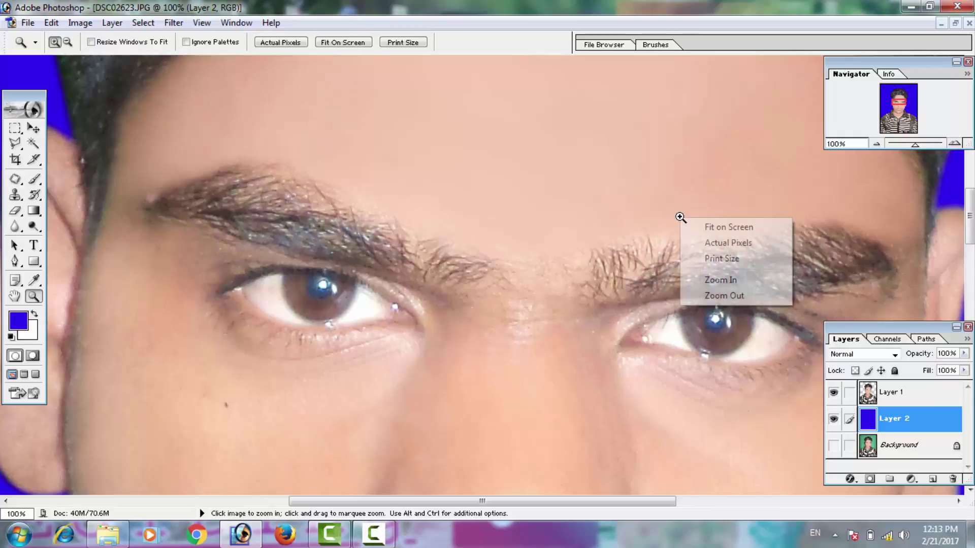
left_click(688, 226)
left_click_drag(688, 226, 498, 61)
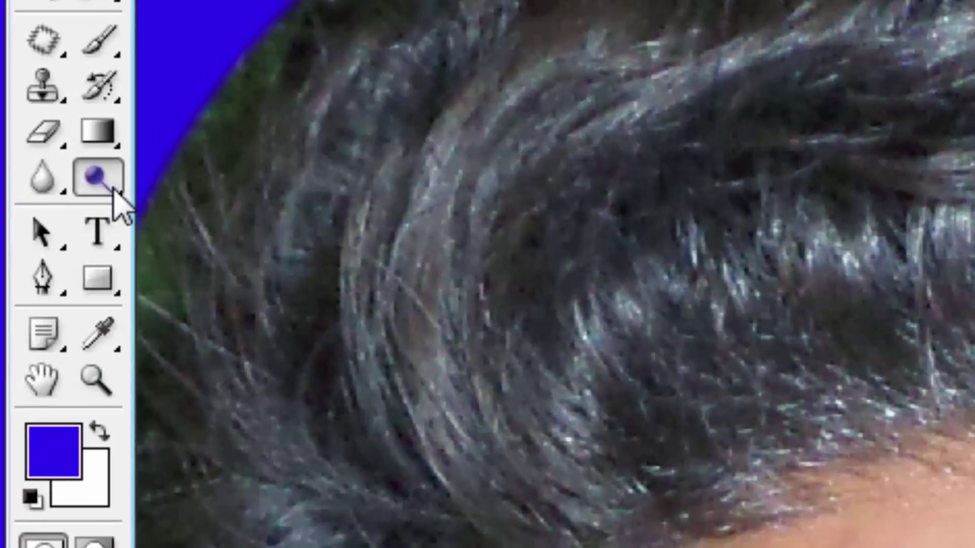
Step: Burn the bright top hair strands on Layer 1 using Highlights range at 48% exposure
left_click(35, 228)
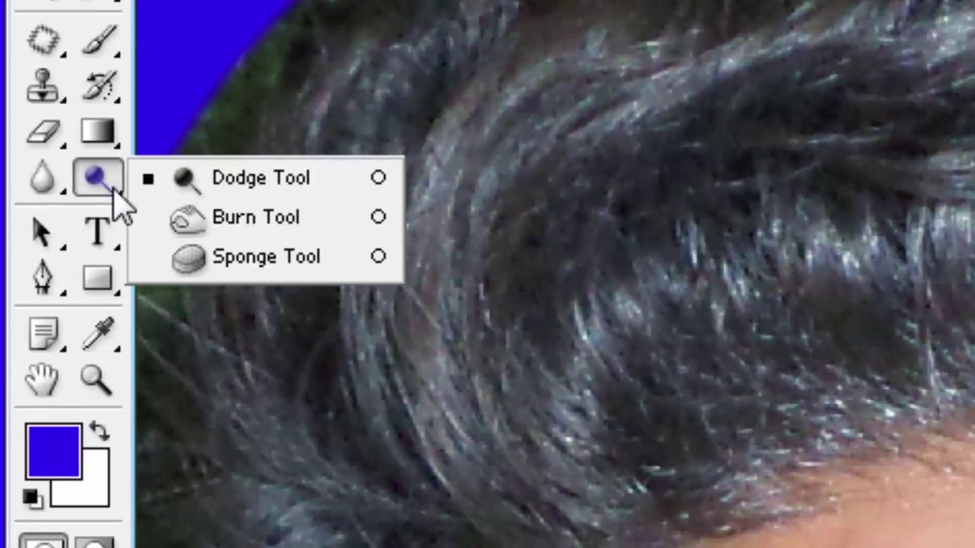
left_click(228, 217)
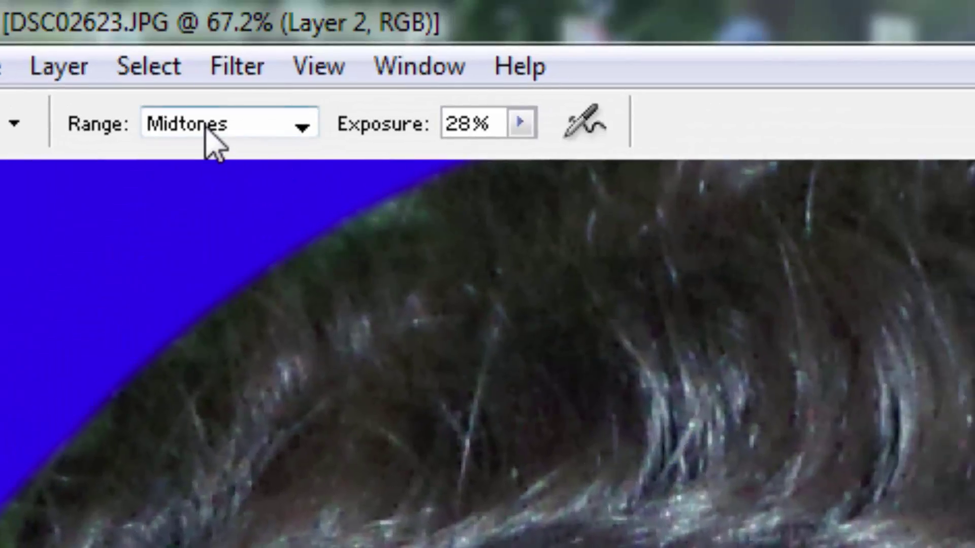
left_click(205, 128)
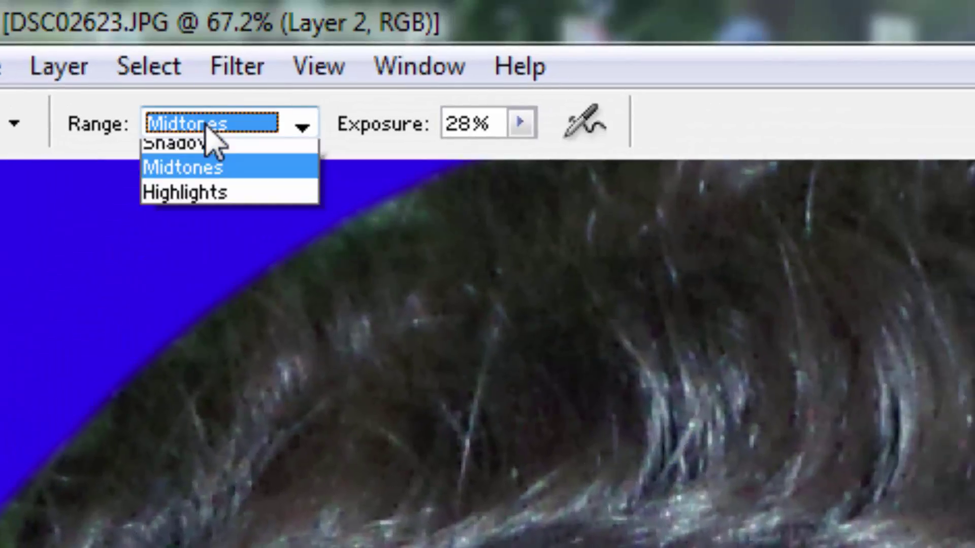
left_click(188, 203)
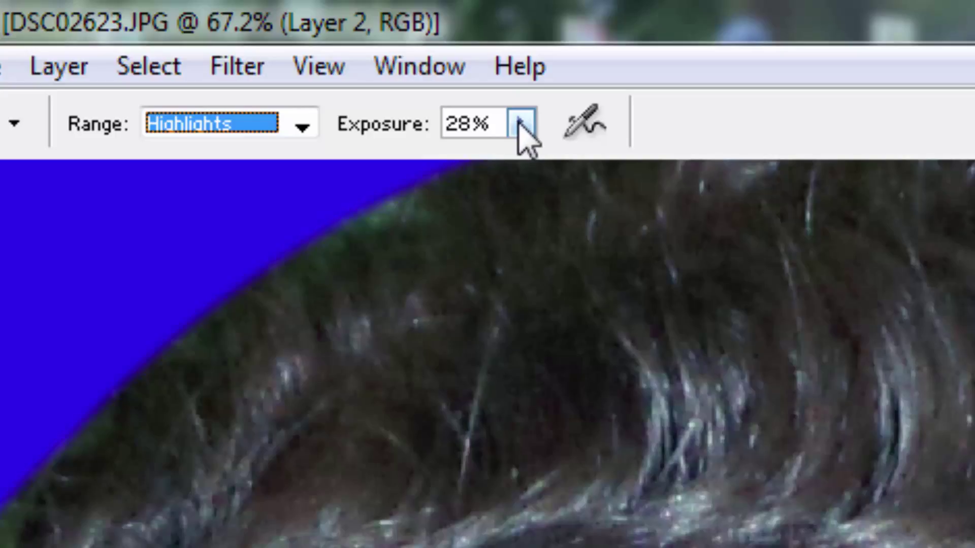
left_click(303, 126)
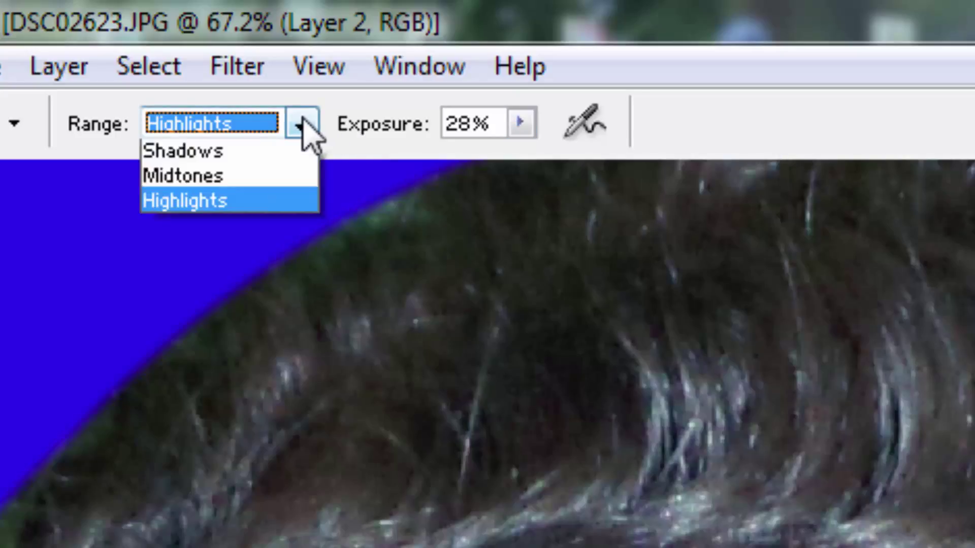
left_click(247, 203)
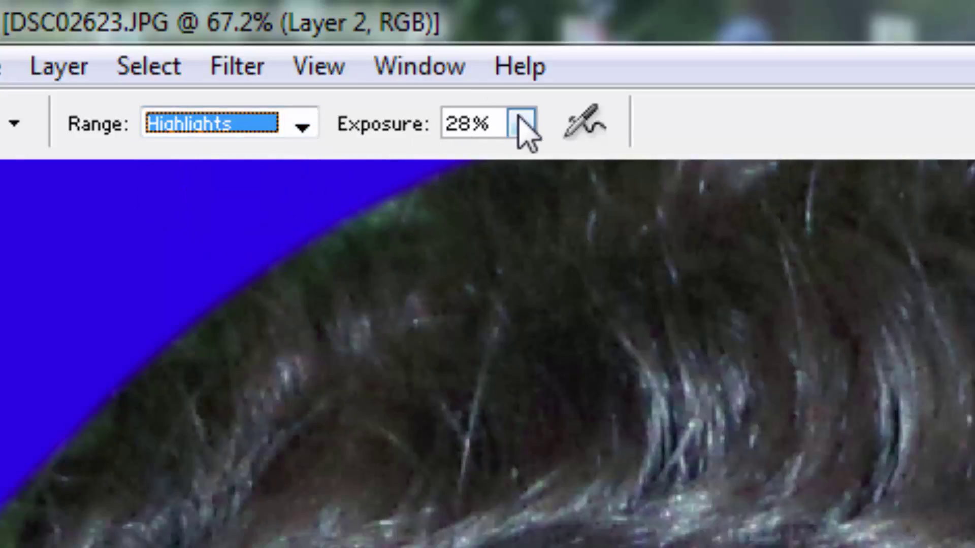
mouse_move(521, 123)
left_mouse_down()
mouse_move(574, 168)
mouse_move(559, 168)
left_mouse_up()
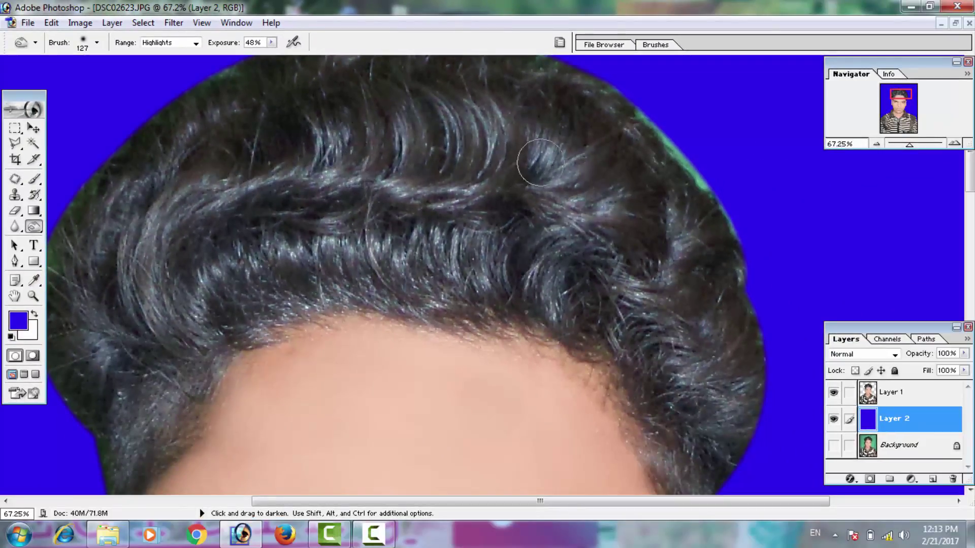
left_click(894, 392)
mouse_move(540, 173)
left_mouse_down()
mouse_move(361, 189)
mouse_move(693, 342)
left_mouse_up()
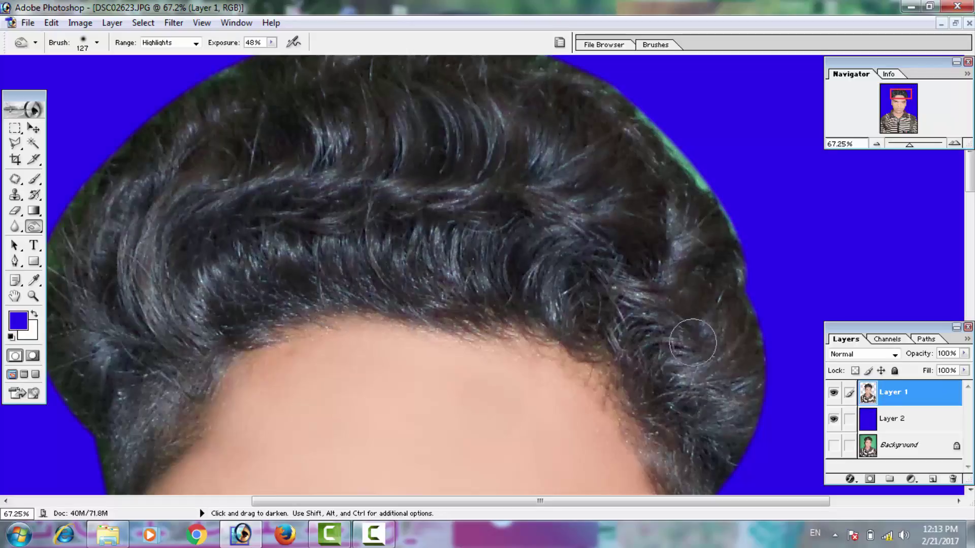
Step: Switch Burn to Midtones, resize the brush to 155 px, and darken the left-side hair
left_click(170, 43)
left_click(157, 60)
right_click(236, 184)
left_click_drag(254, 200, 285, 200)
key("Return")
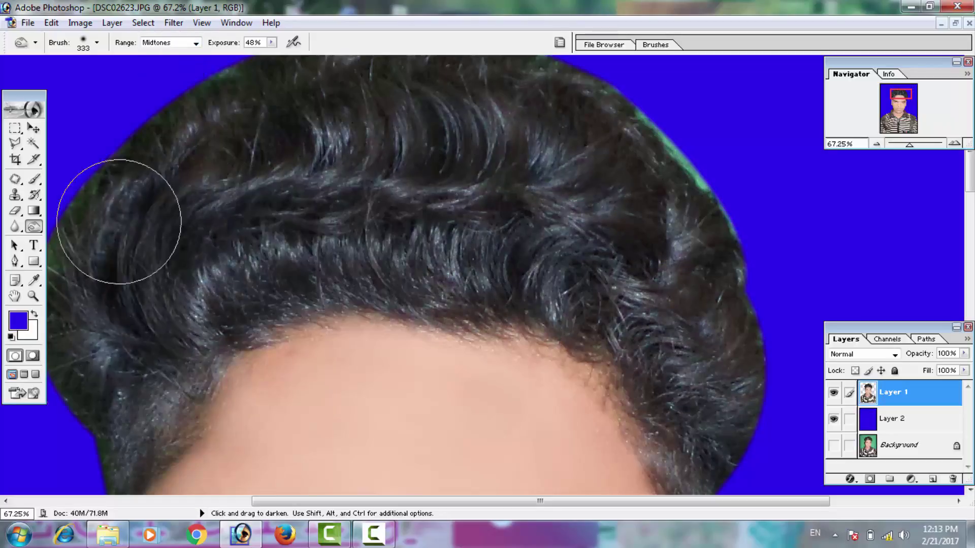
right_click(275, 317)
left_click_drag(328, 329, 308, 329)
key("Return")
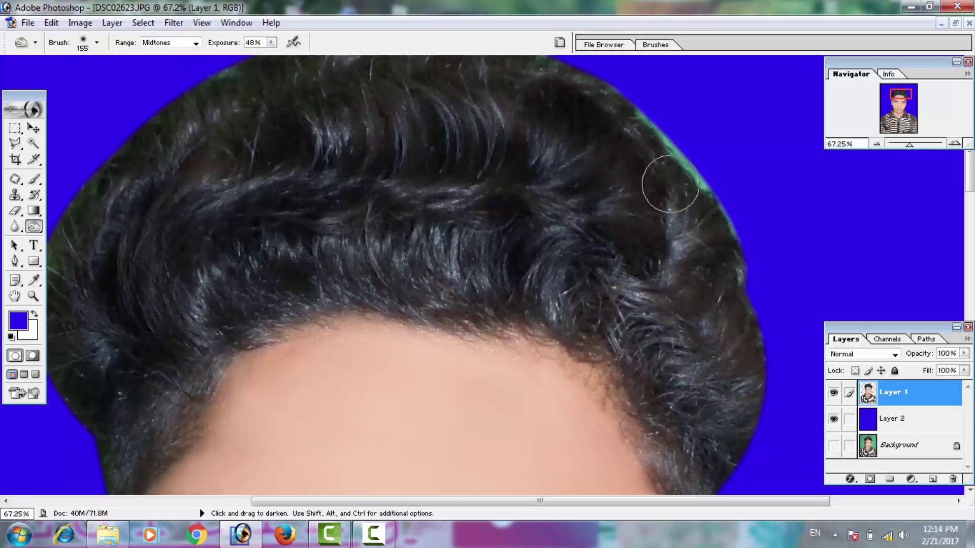
scroll(788, 440, "down", 5)
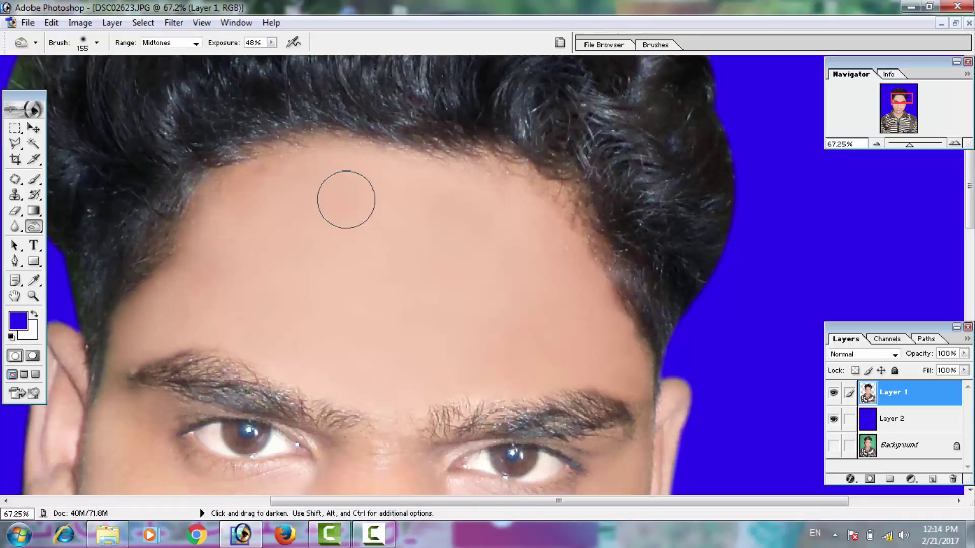
Step: Refit the whole portrait on screen, reselect Burn, and bring up Color Balance (Ctrl+B)
key("z")
key("ctrl+0")
right_click(559, 198)
key("Escape")
left_click(584, 155, "alt")
left_click(577, 238)
right_click(577, 238)
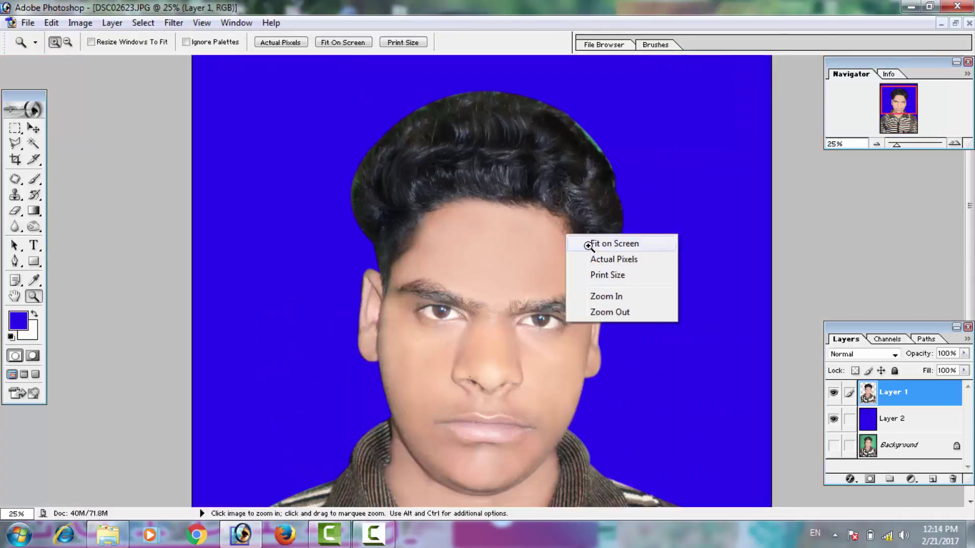
key("Escape")
left_click(32, 227)
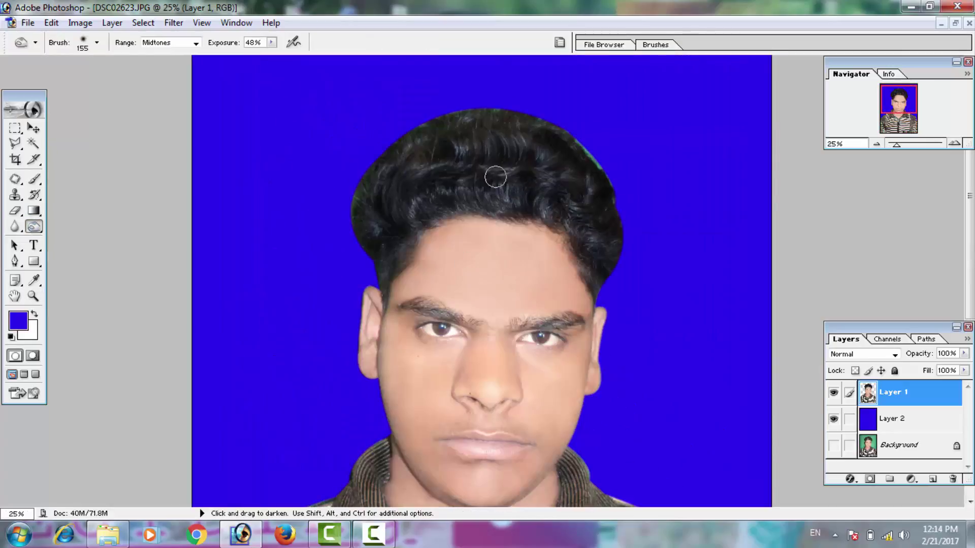
right_click(529, 168)
key("Escape")
key("z")
key("ctrl+0")
key("ctrl")
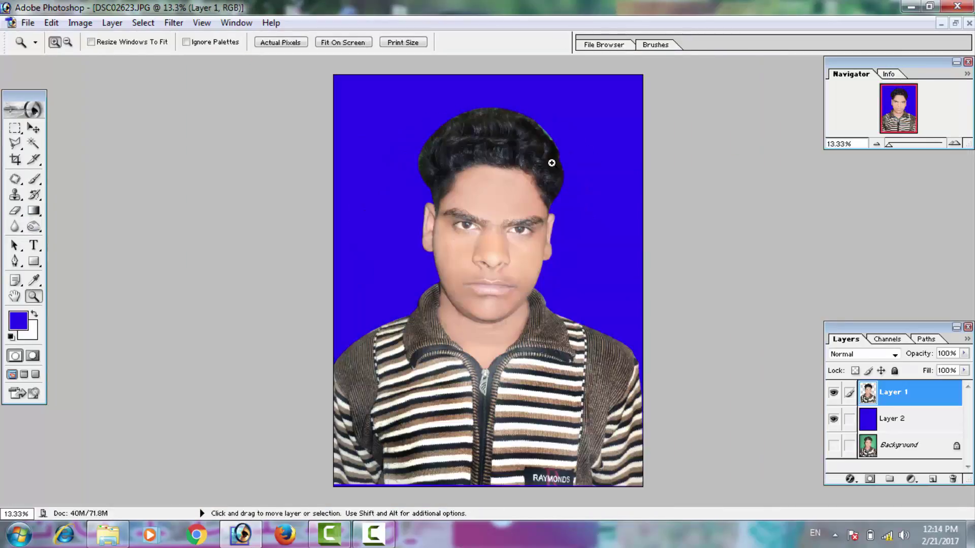
key("ctrl+b")
Step: Nudge the Highlights Yellow–Blue slider slightly toward Blue and apply the Color Balance
left_click(187, 347)
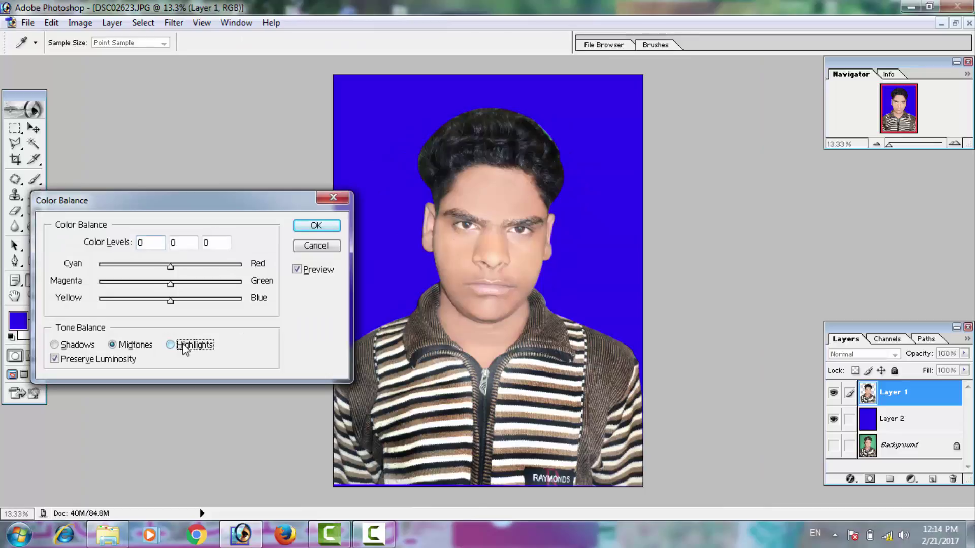
left_click_drag(186, 301, 181, 301)
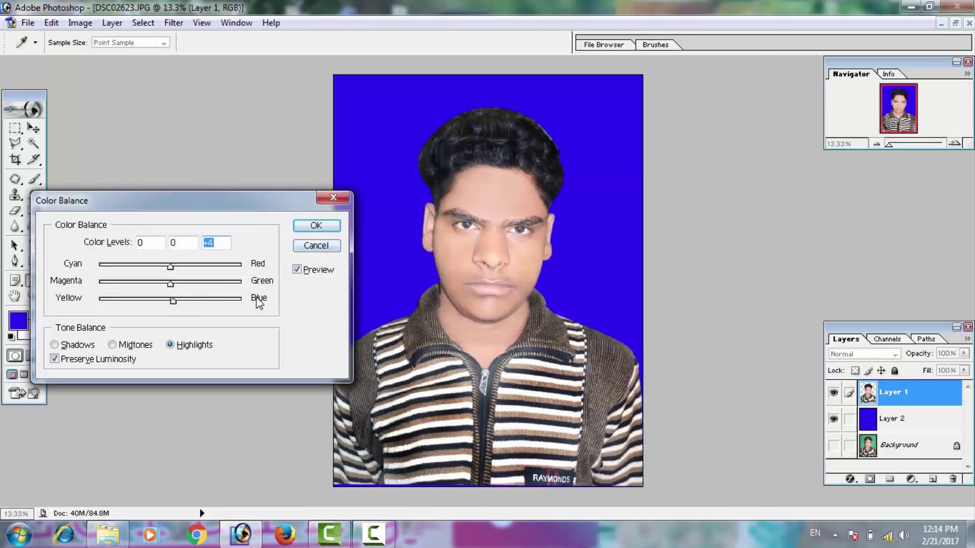
left_click(317, 225)
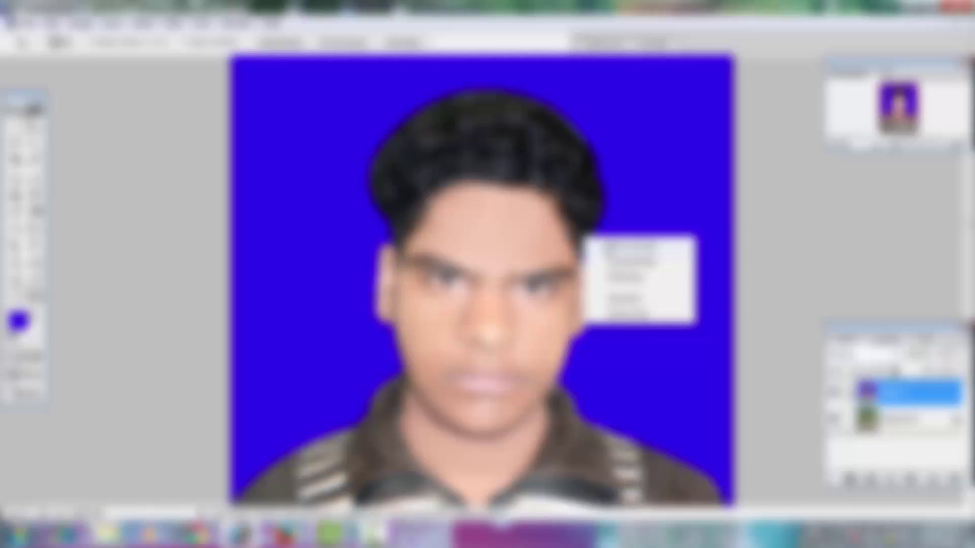
Step: Toggle Layer 2's blue background off and on to compare against the green original
left_click(607, 249)
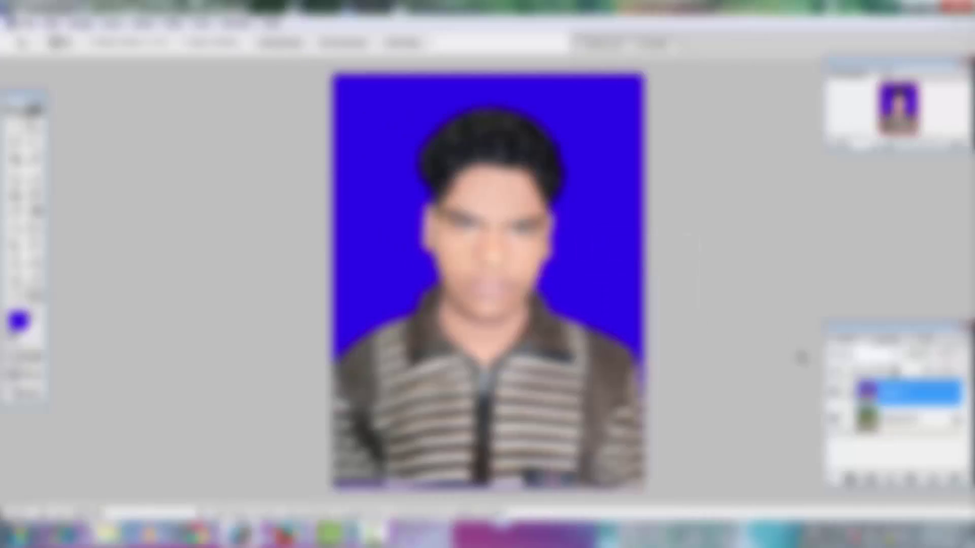
left_click(832, 392)
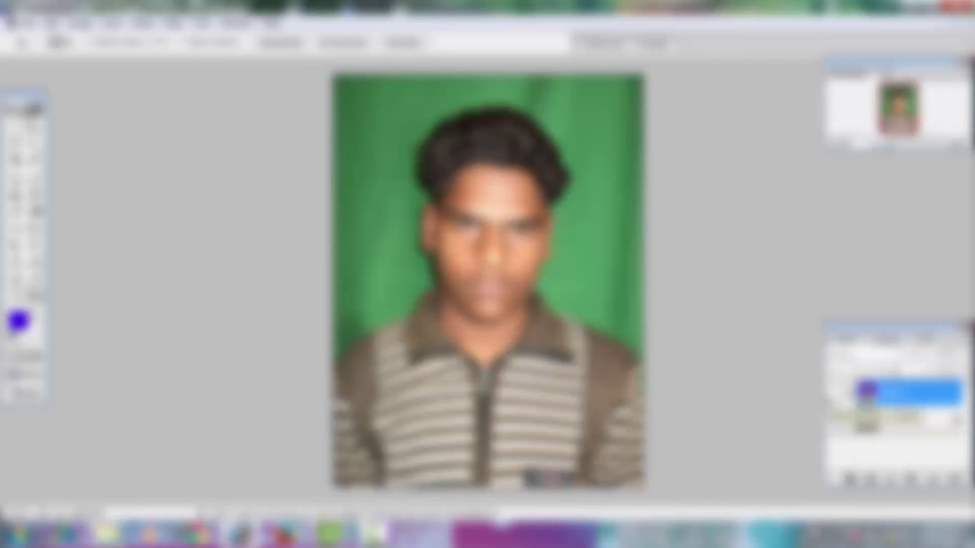
left_click(833, 392)
left_click(833, 392)
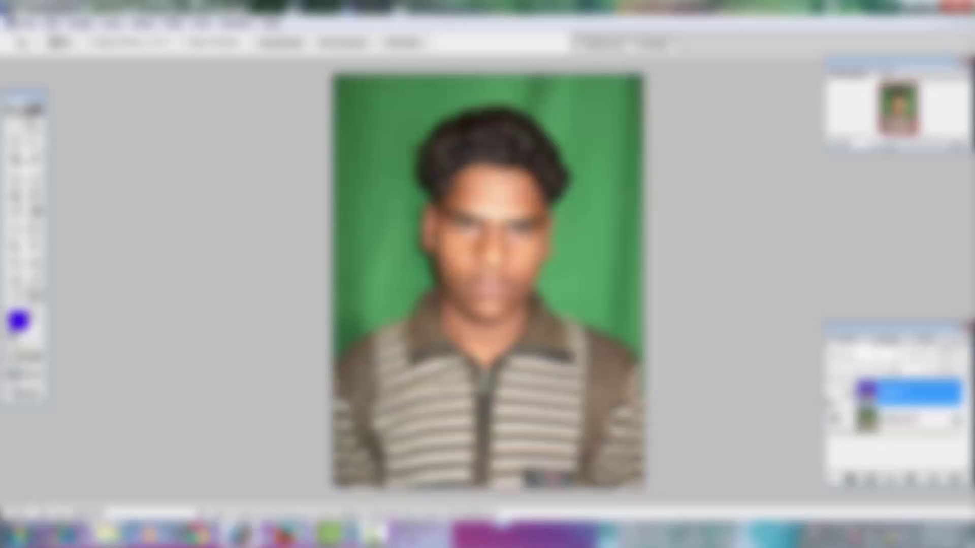
left_click(833, 392)
left_click(832, 392)
left_click(833, 392)
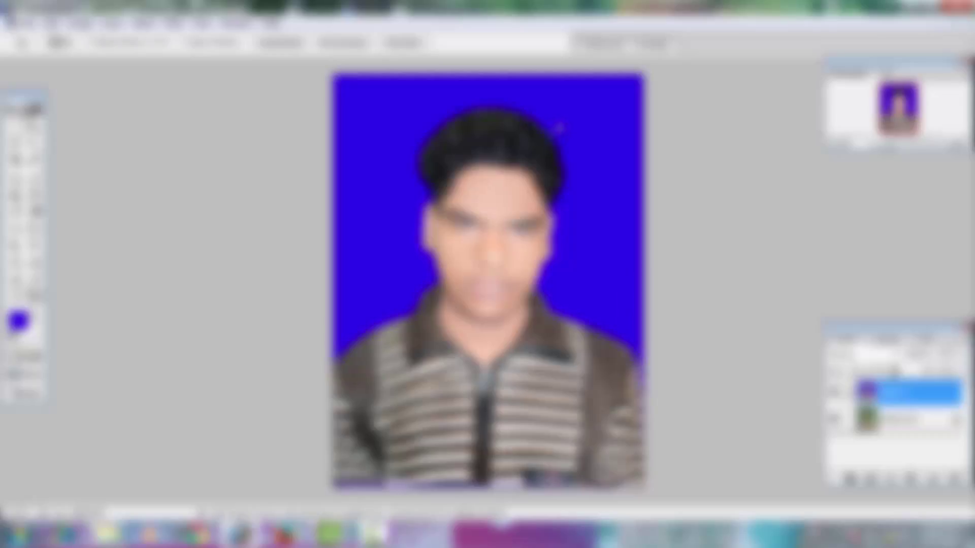
Step: Zoom in on the face, refit the photo, and activate the blue-background portrait document
left_click(558, 128)
right_click(673, 249)
left_click(701, 272)
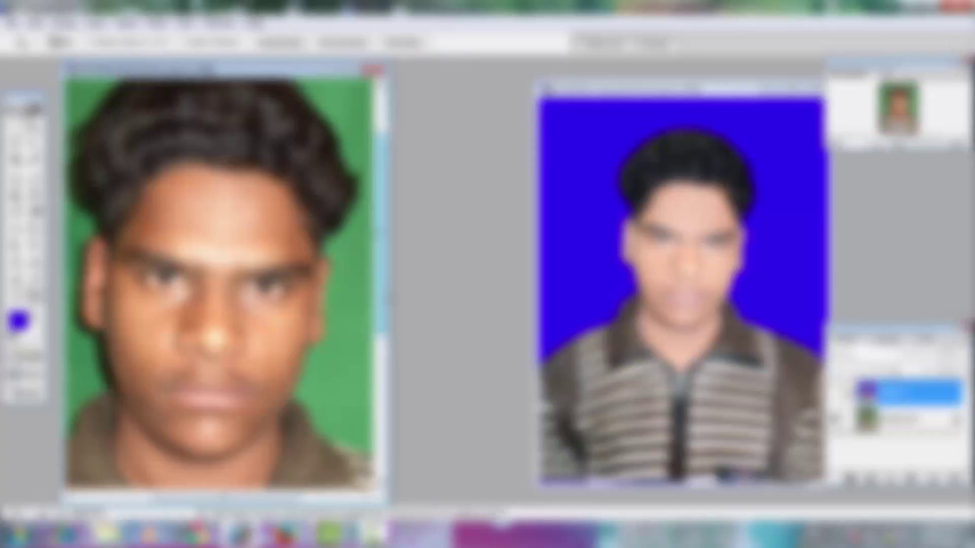
left_click(742, 94)
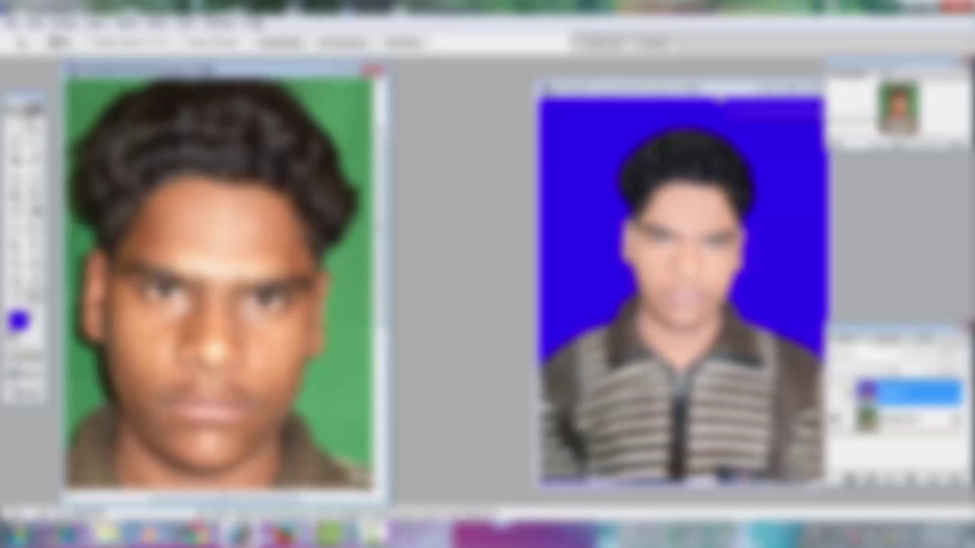